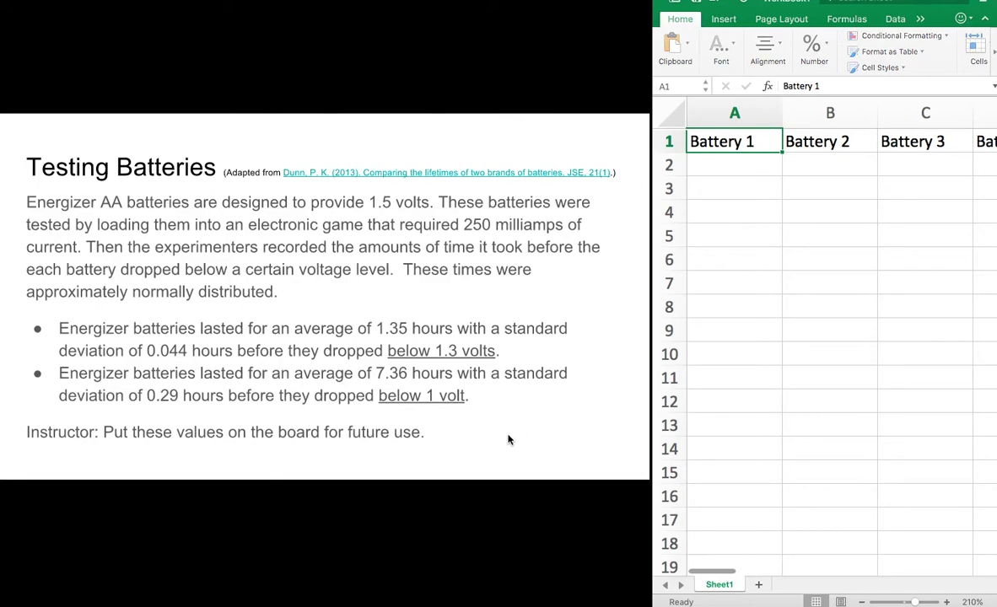
# - Compare the Energizer and Ultracell results slides, then advance to the page 3 Ultracell question
pyautogui.press('Right')
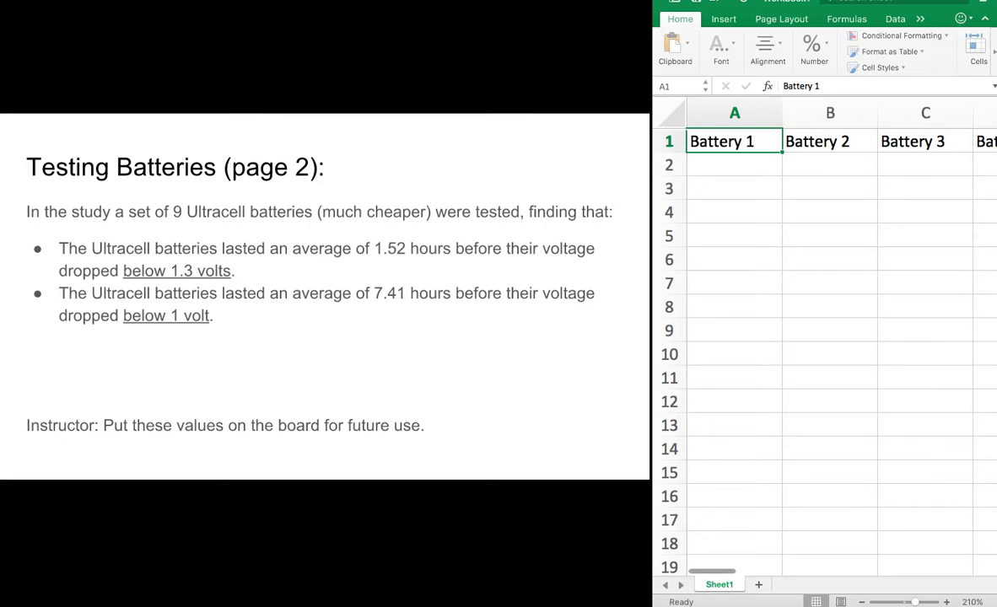
pyautogui.press('Left')
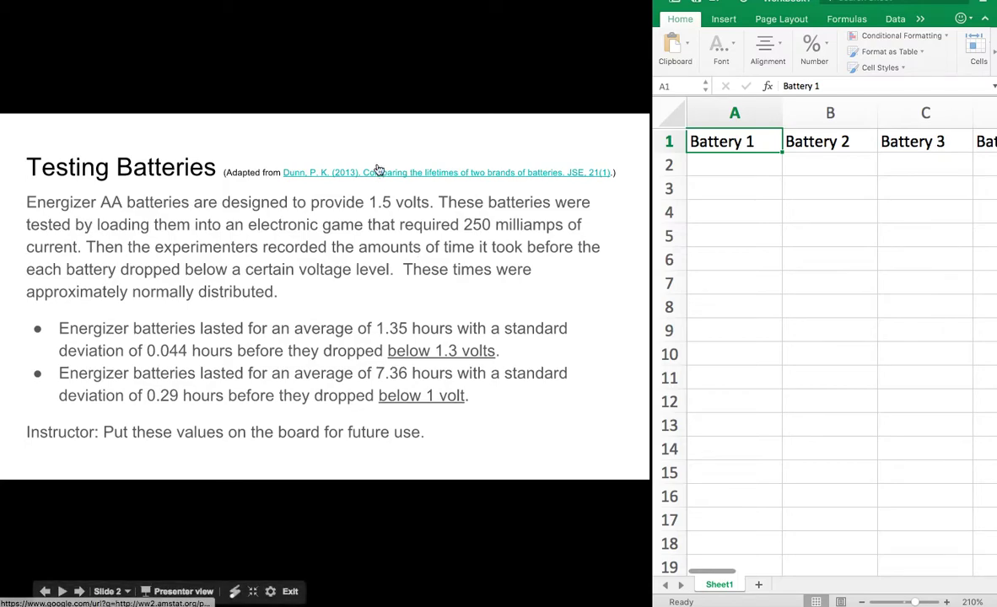
pyautogui.press('Right')
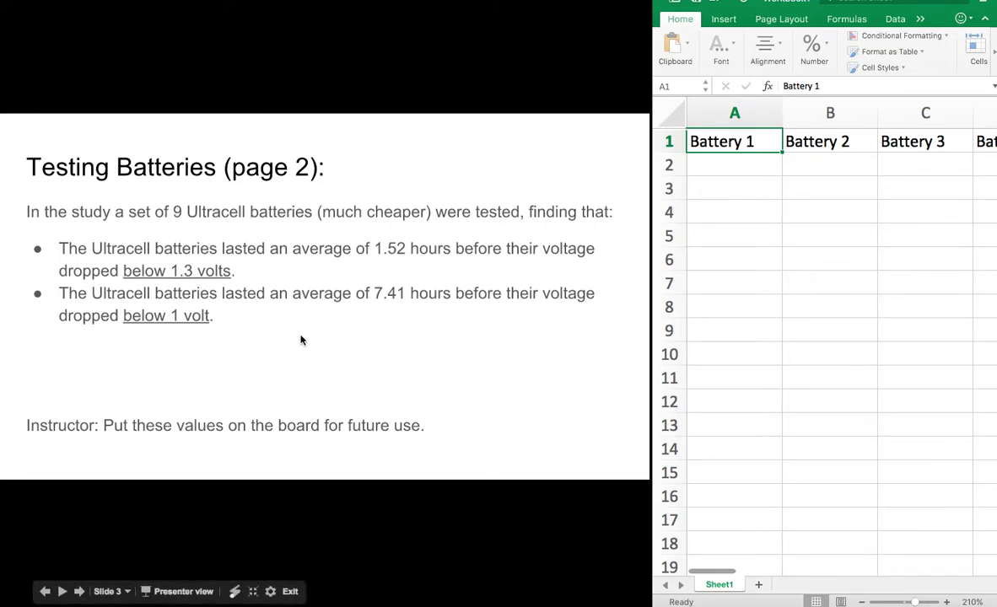
pyautogui.press('Left')
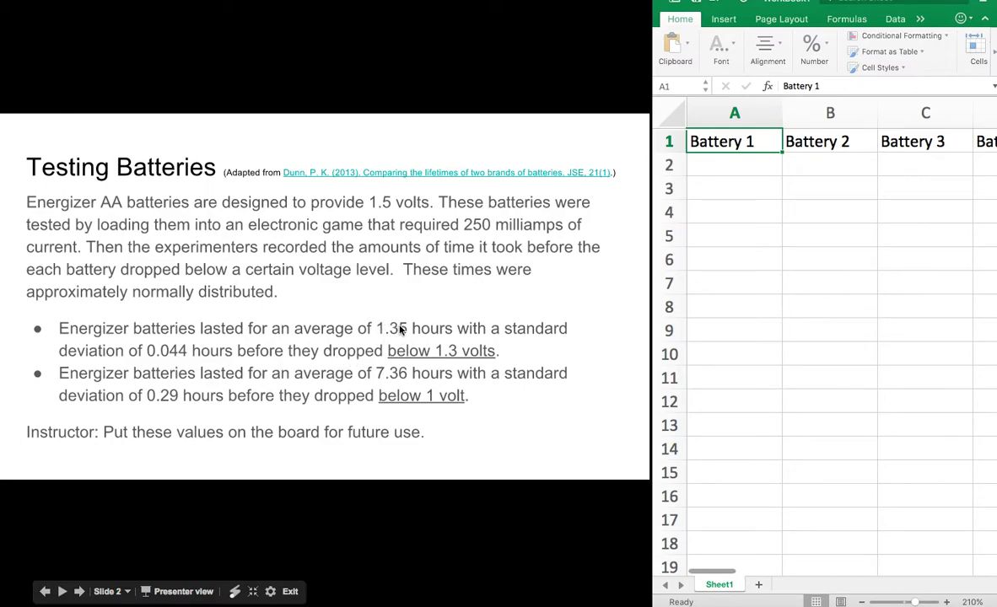
pyautogui.press('Right')
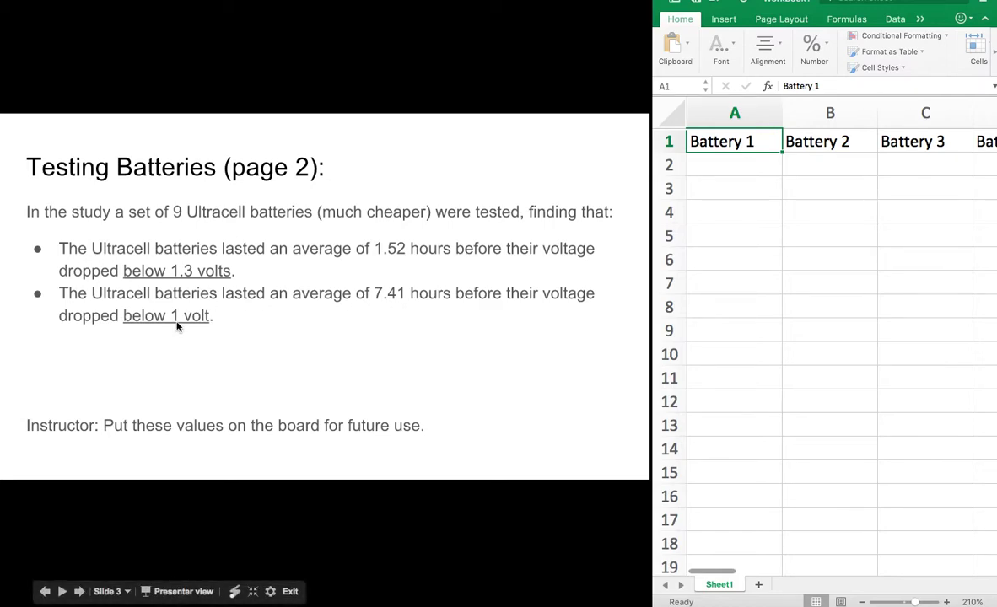
pyautogui.press('Left')
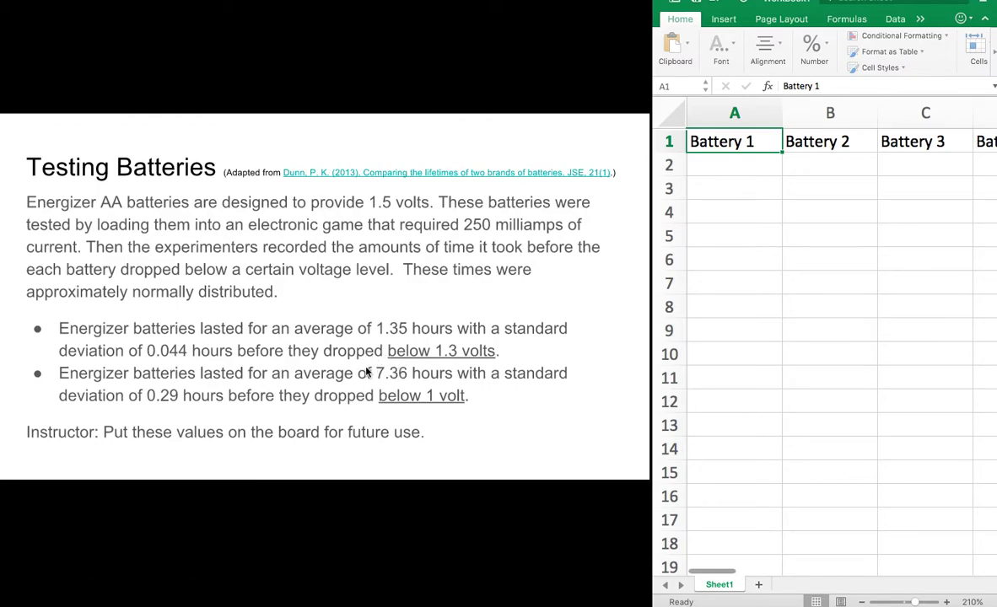
pyautogui.press('Right')
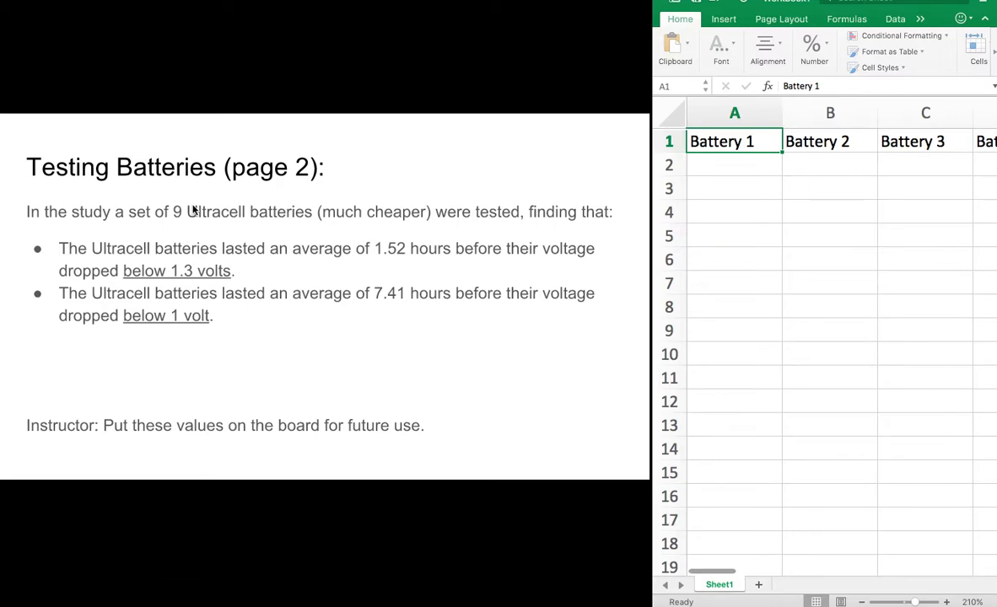
pyautogui.press('Right')
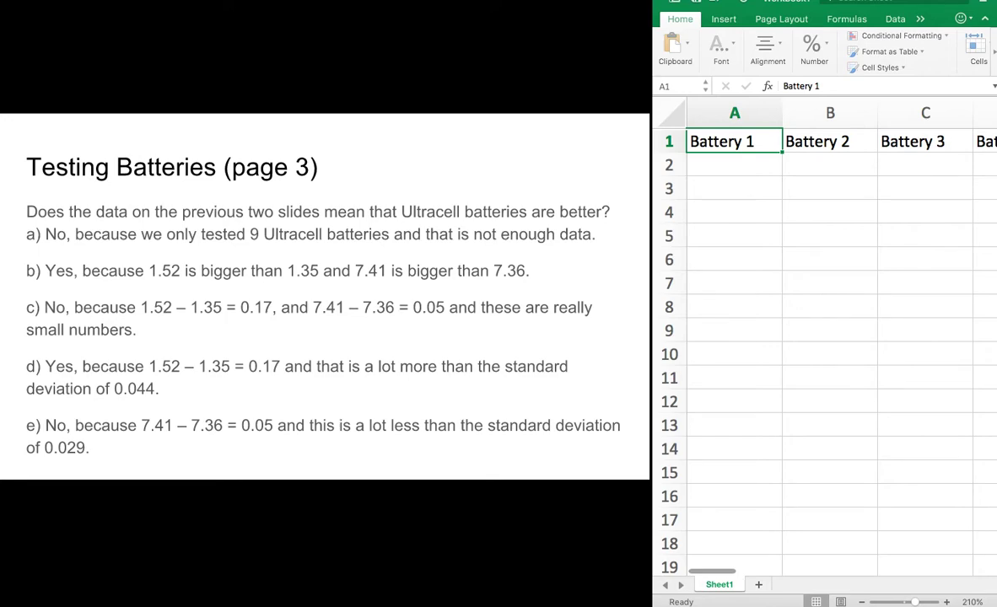
# - Advance past the null hypothesis question to the Simulating Samples of Batteries (1) slide
pyautogui.press('Right')
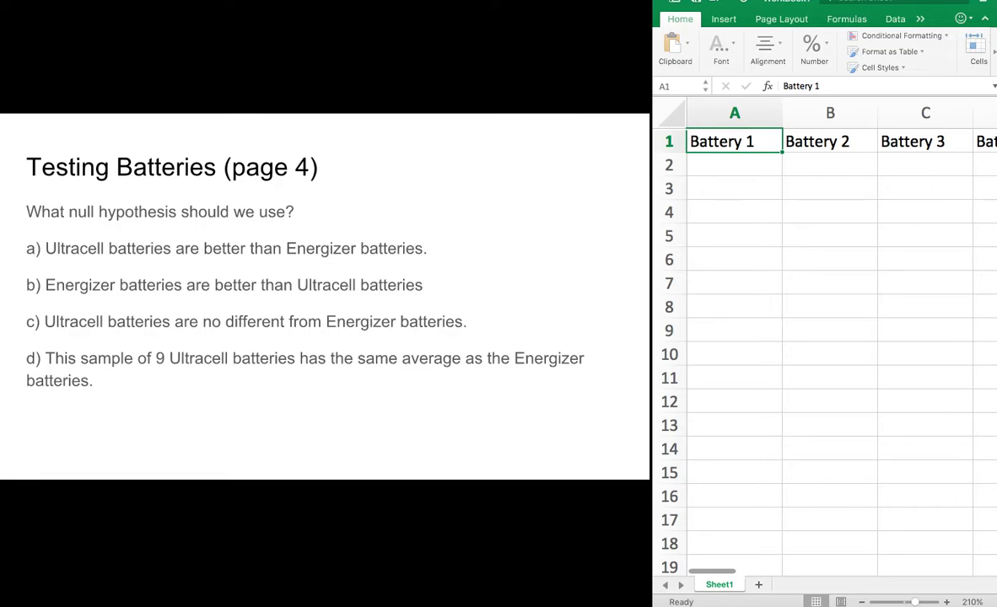
pyautogui.press('Right')
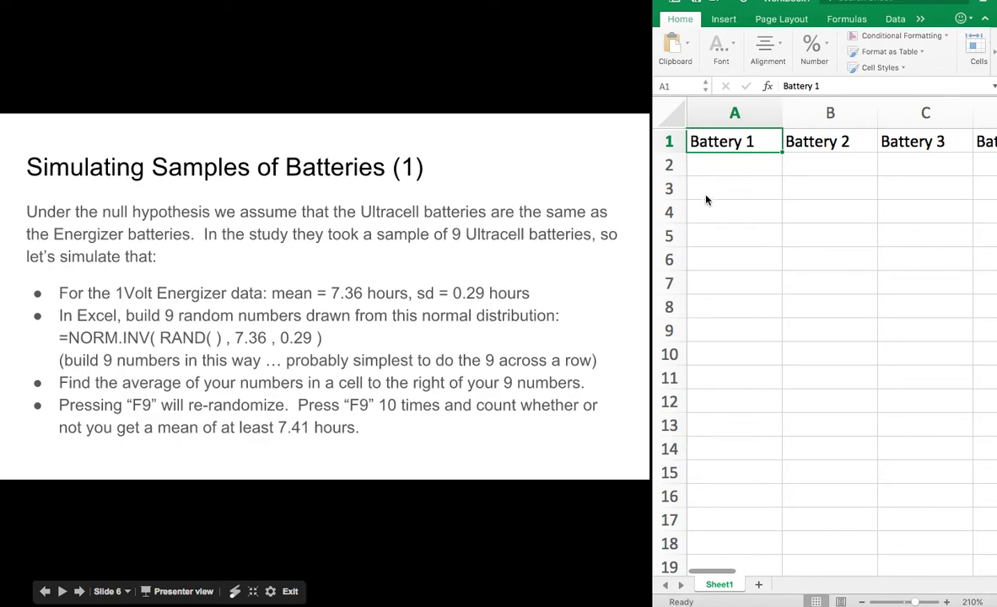
# - Widen the Excel window and enter =NORM.INV(RAND(), 7.36, 0.29) in cell A2
pyautogui.moveTo(647, 67); pyautogui.dragTo(500, 66)
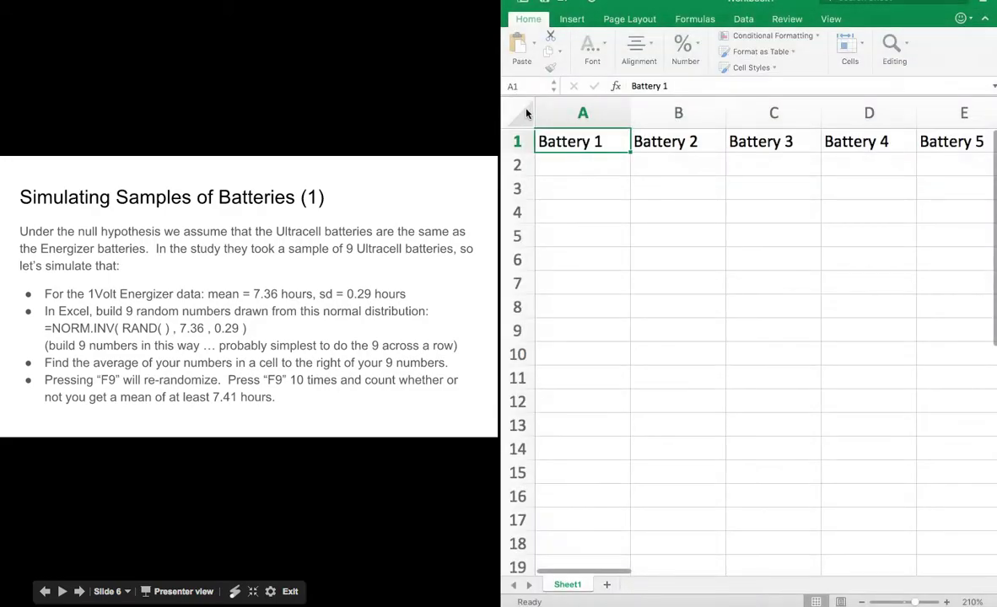
pyautogui.click(573, 166)
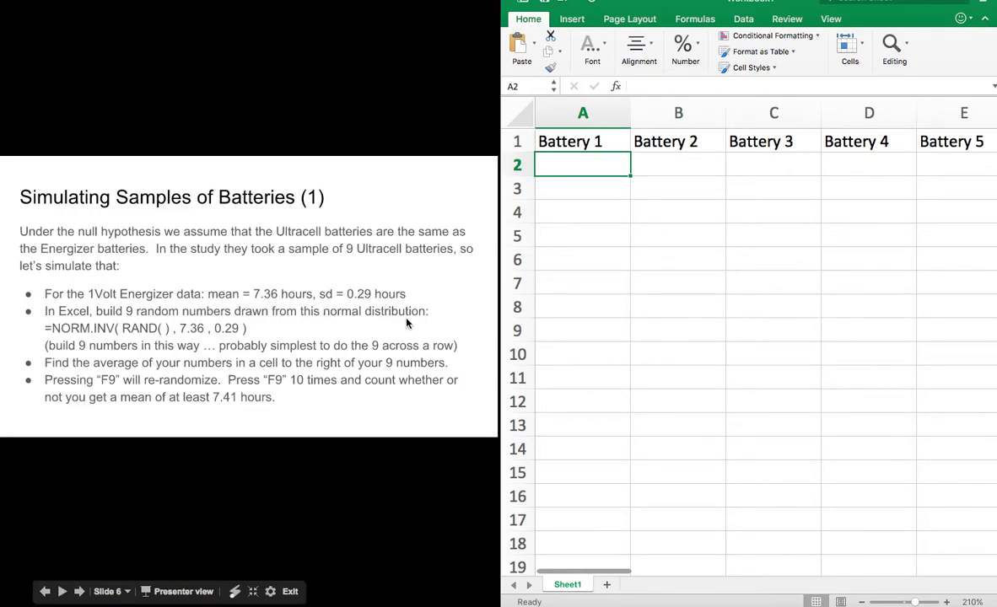
pyautogui.write('=')
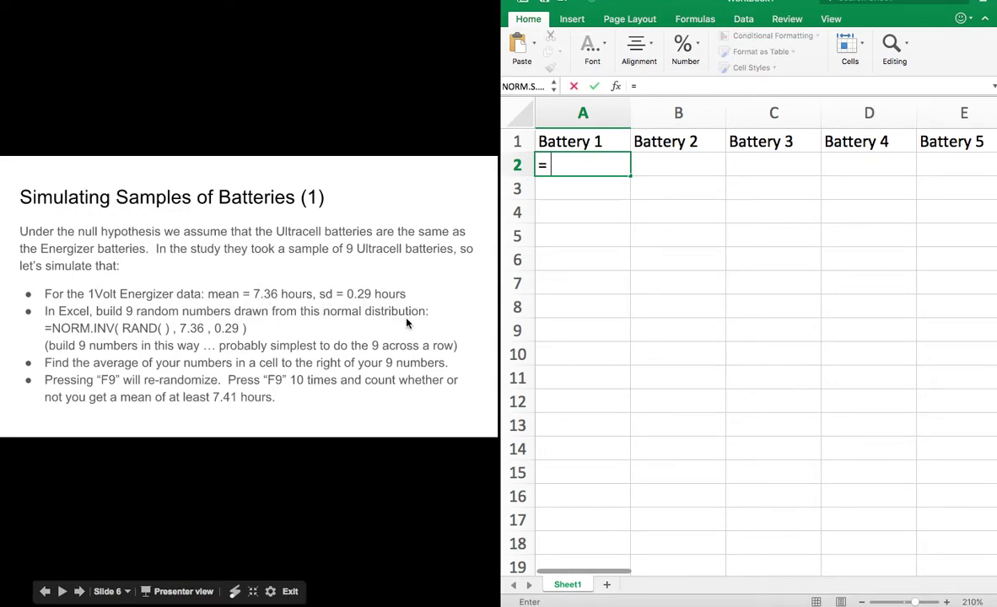
pyautogui.write(' norm.i')
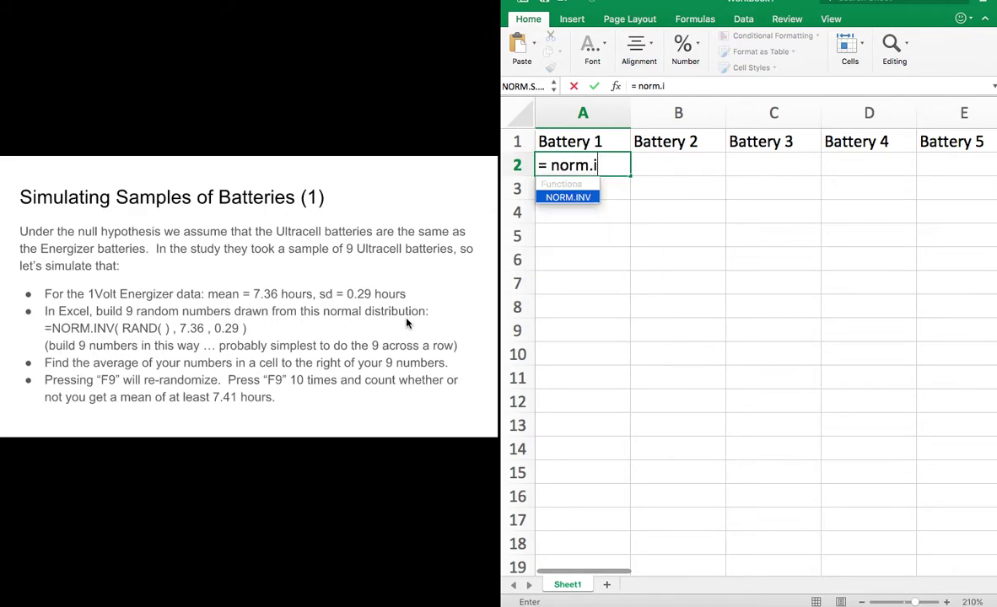
pyautogui.write('nv(')
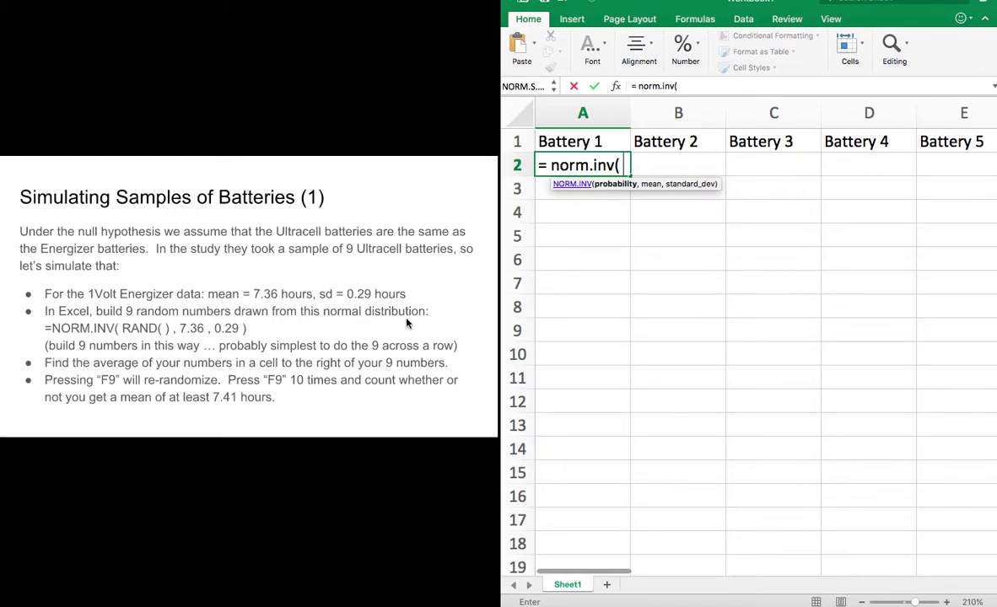
pyautogui.write('rand(')
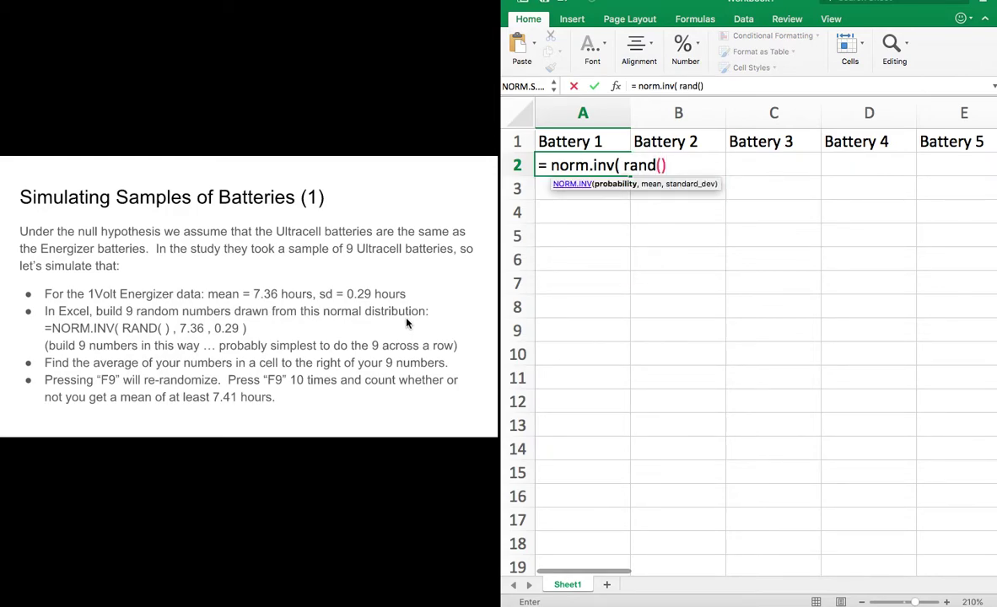
pyautogui.press('BackSpace')
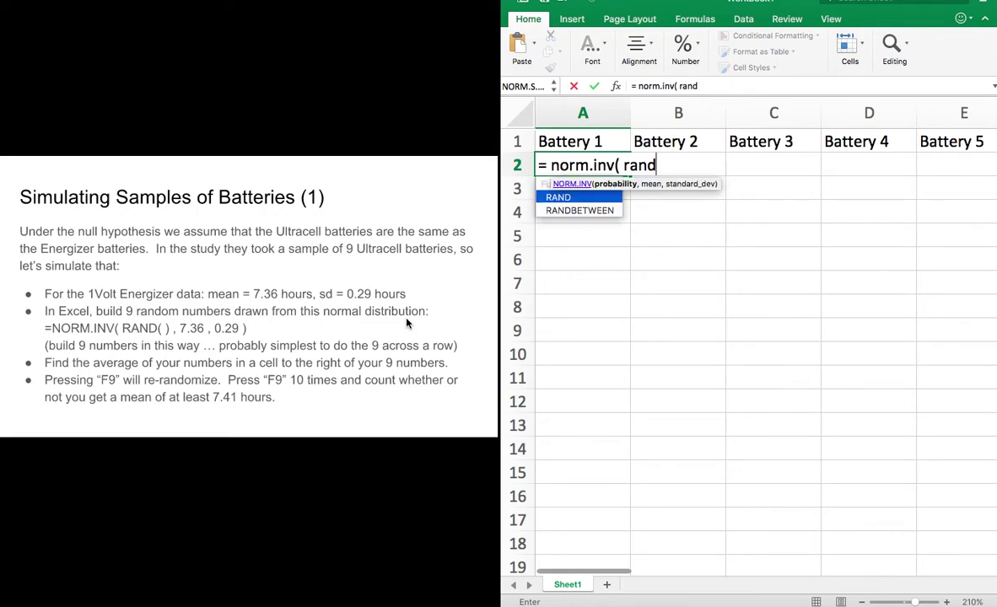
pyautogui.write('( )')
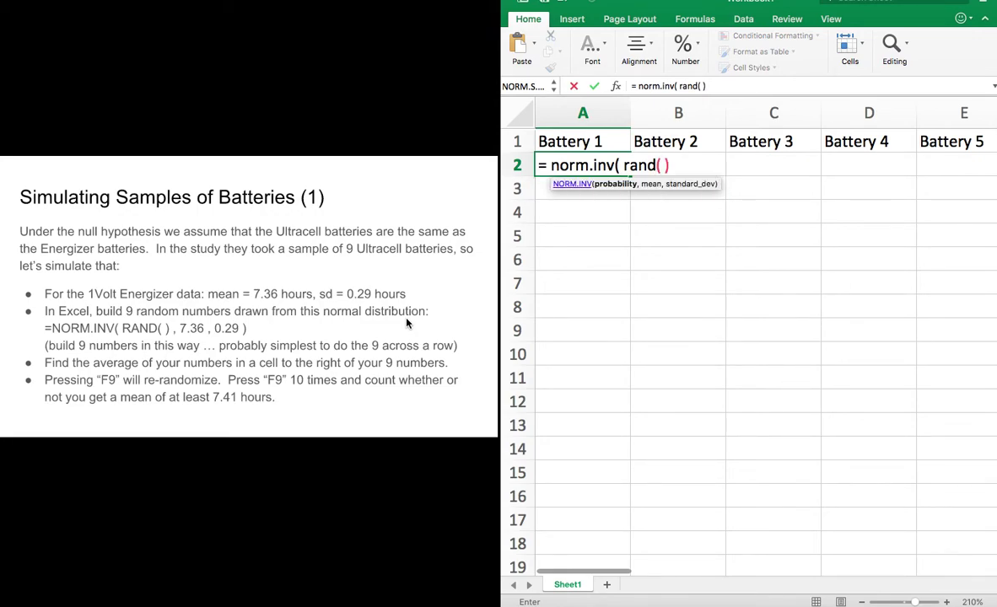
pyautogui.write(' ,')
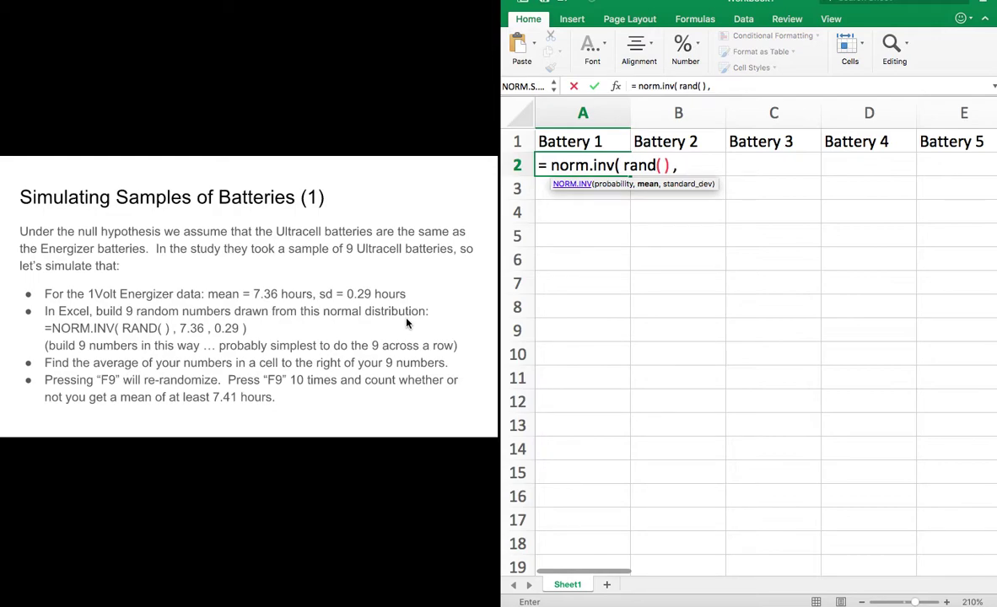
pyautogui.write('7.36 , 0.29')
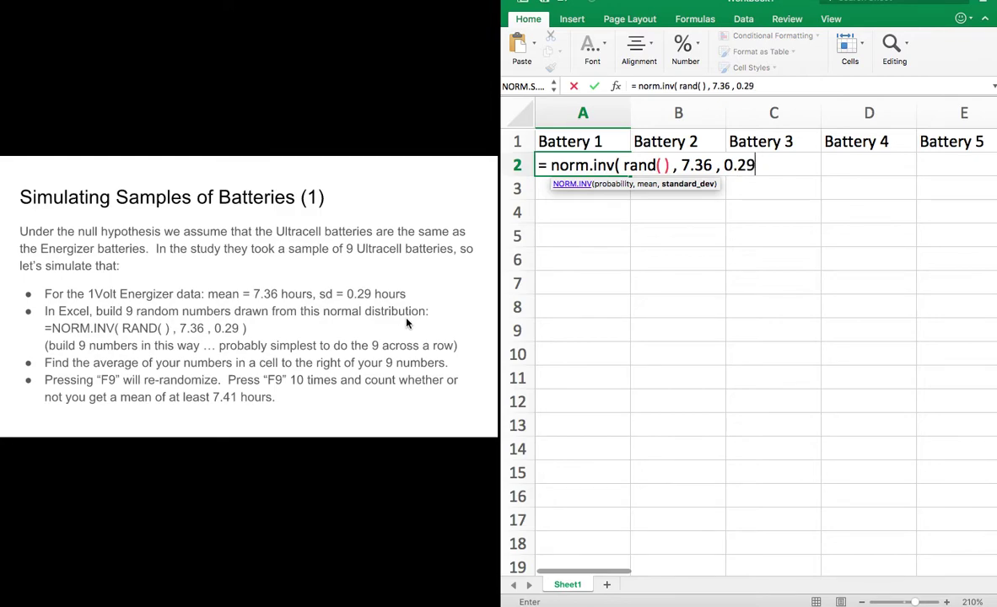
pyautogui.write(' )')
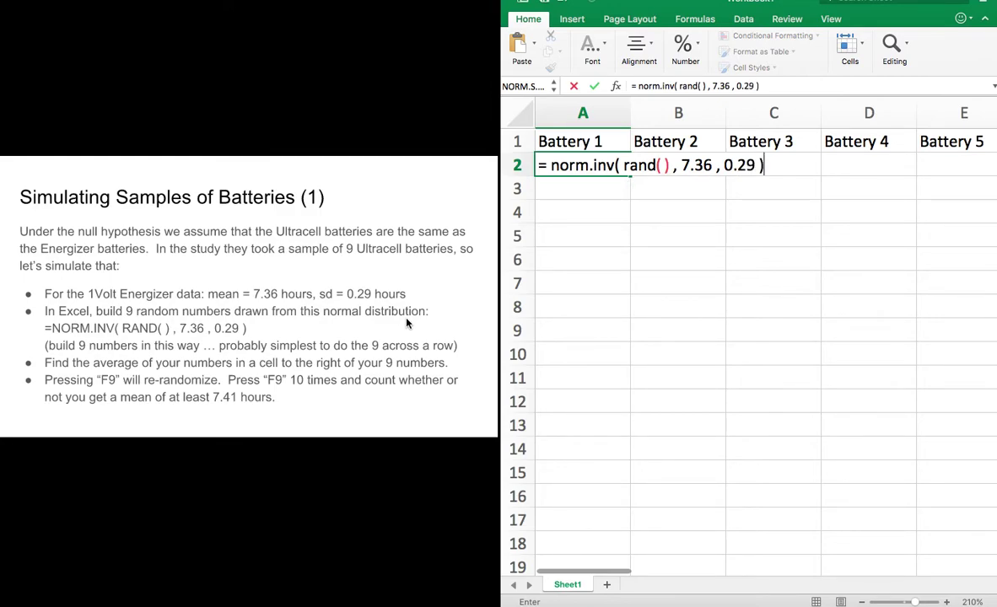
pyautogui.press('Return')
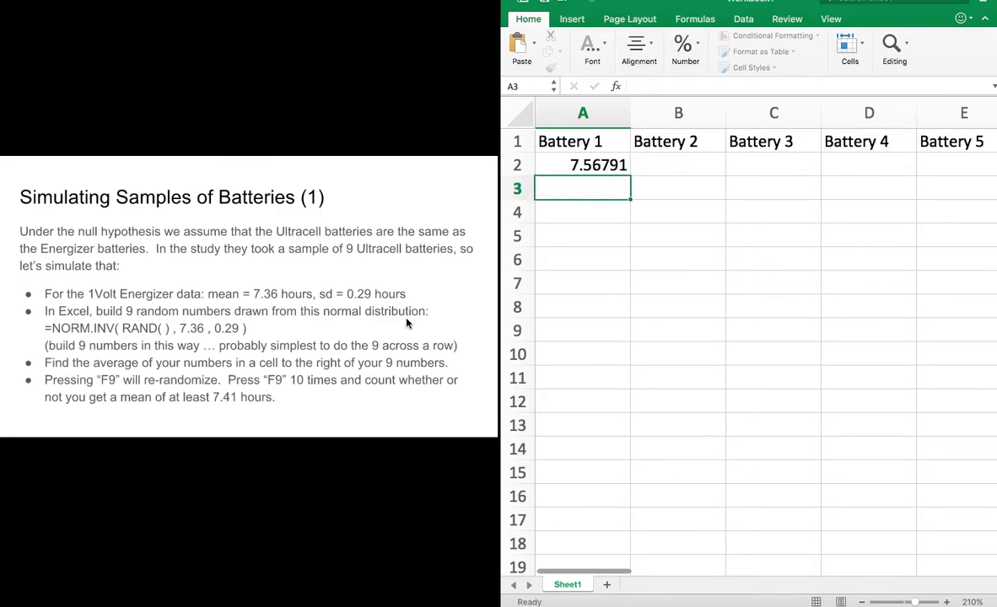
# - Review the A2 formula, checking the NORM.INV function and the 7.36 mean
pyautogui.click(604, 166)
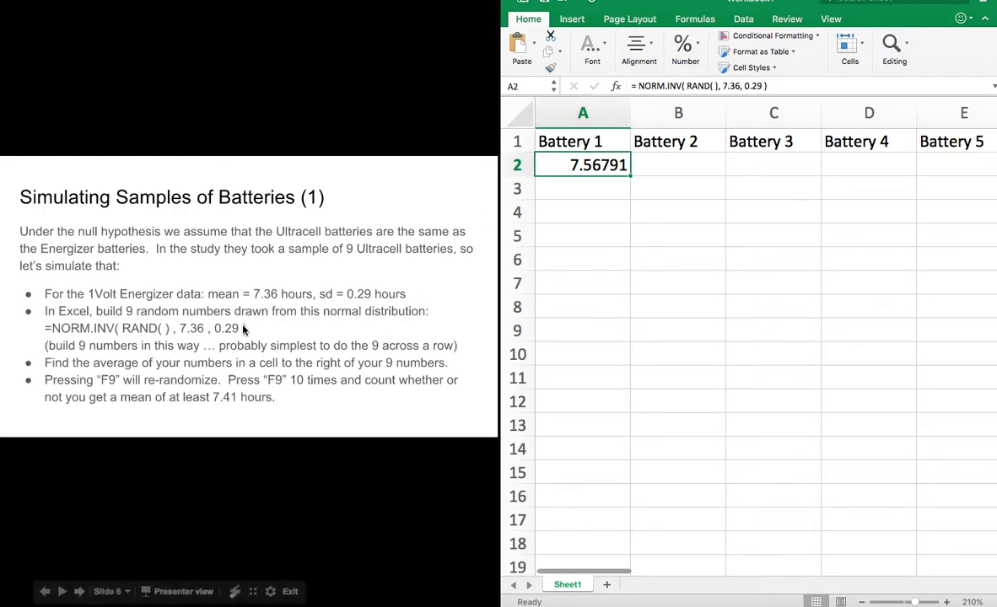
pyautogui.doubleClick(600, 165)
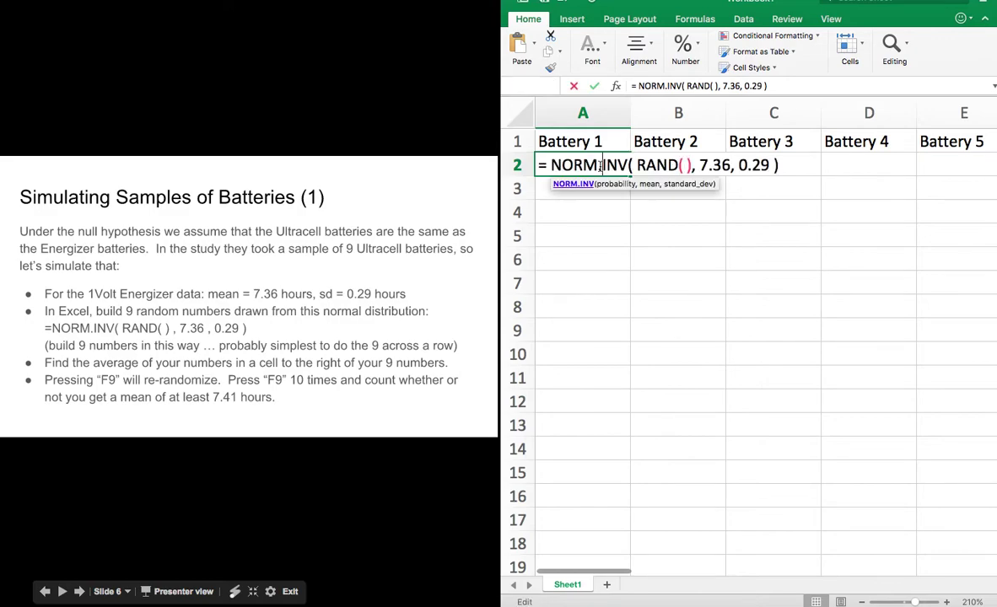
pyautogui.moveTo(550, 165); pyautogui.dragTo(693, 166)
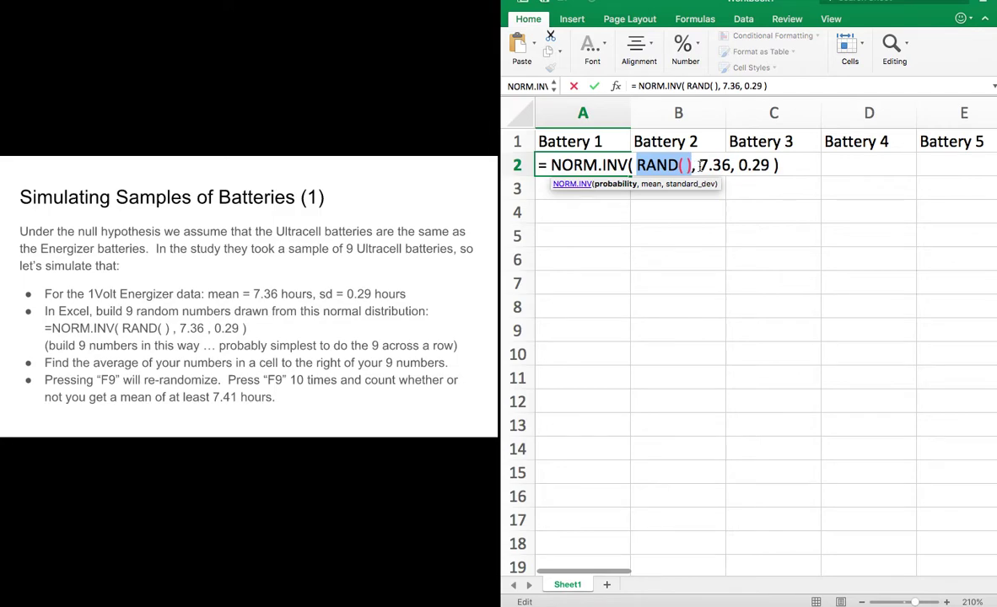
pyautogui.moveTo(699, 165); pyautogui.dragTo(769, 165)
pyautogui.press('Return')
pyautogui.press('Up')
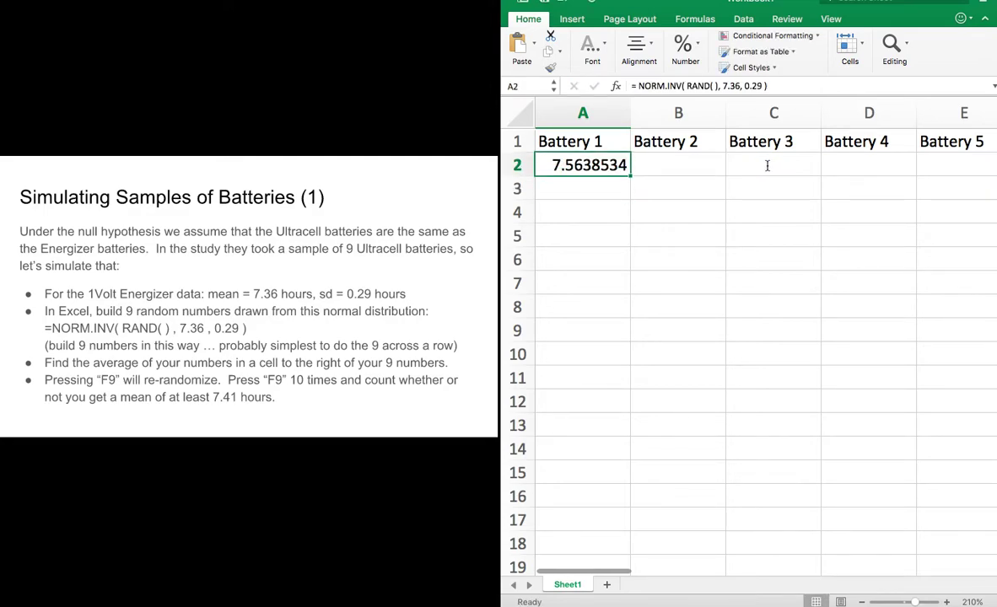
# - Fill the formula across A2:I2 for nine batteries and start =Average(A2:I2) in K2
pyautogui.moveTo(630, 175); pyautogui.dragTo(991, 186)
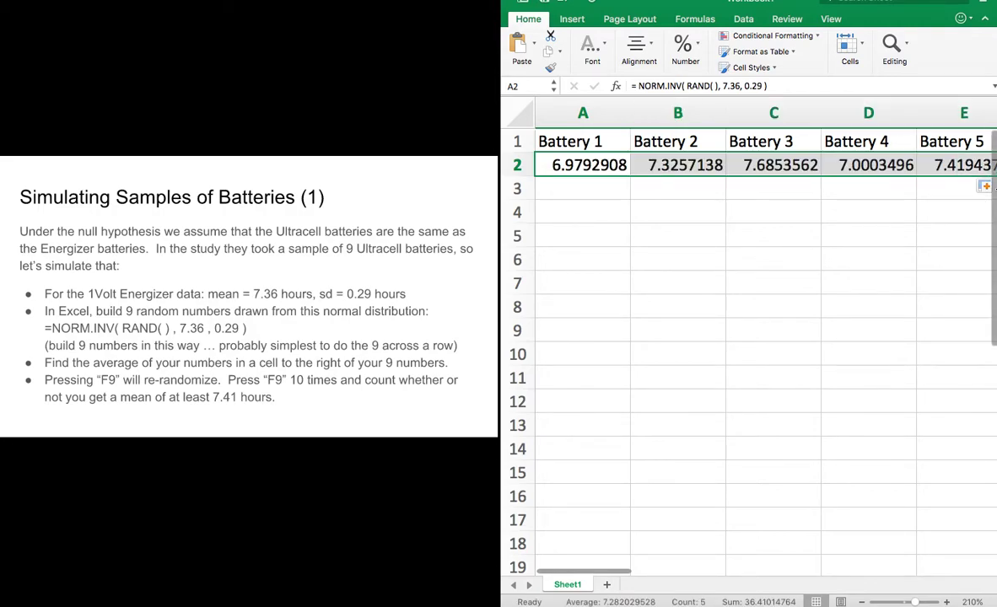
pyautogui.hscroll(5, 904, 219)
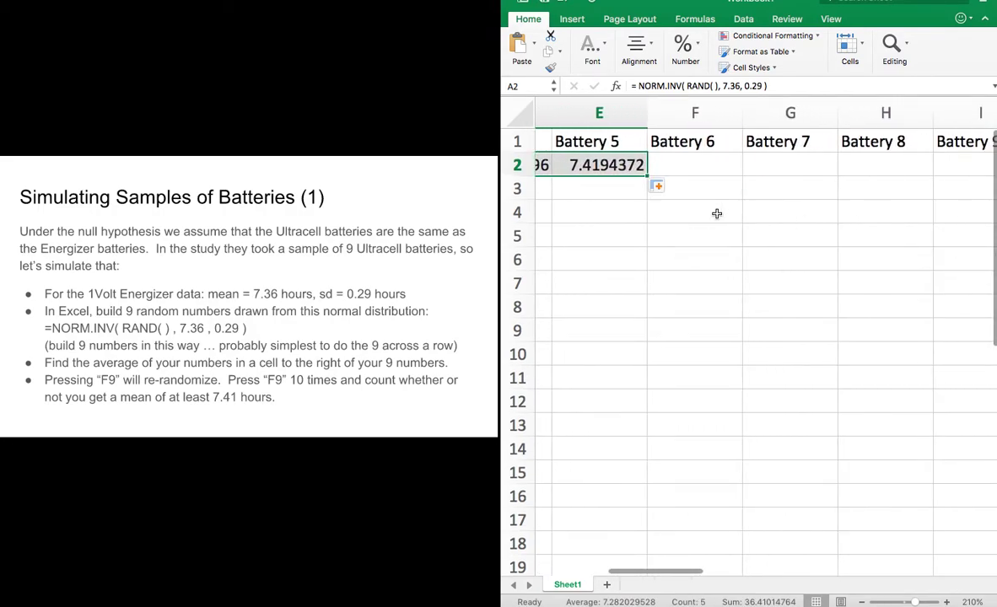
pyautogui.moveTo(644, 175); pyautogui.dragTo(981, 182)
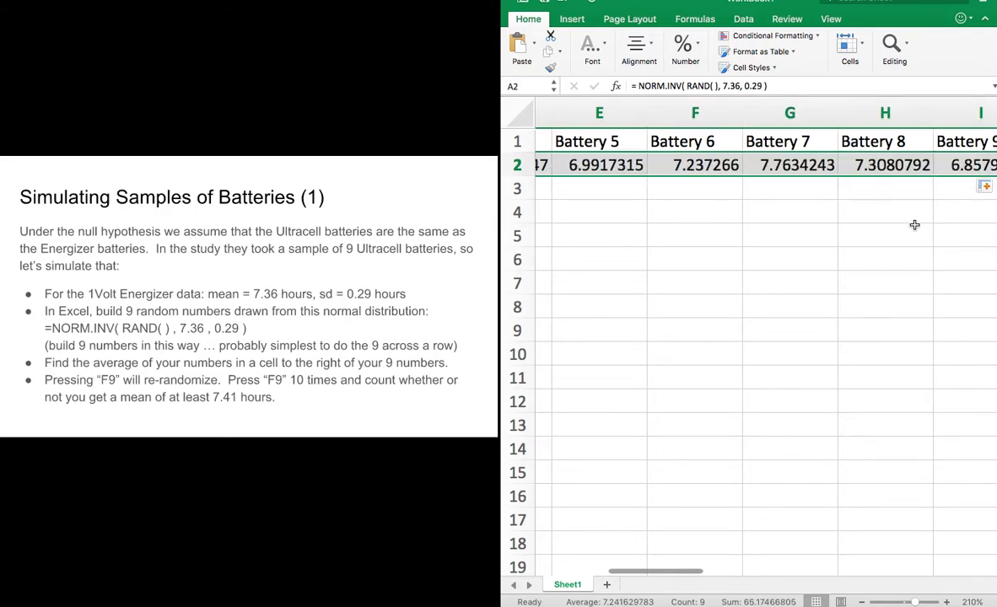
pyautogui.hscroll(2, 915, 229)
pyautogui.hscroll(-5, 915, 230)
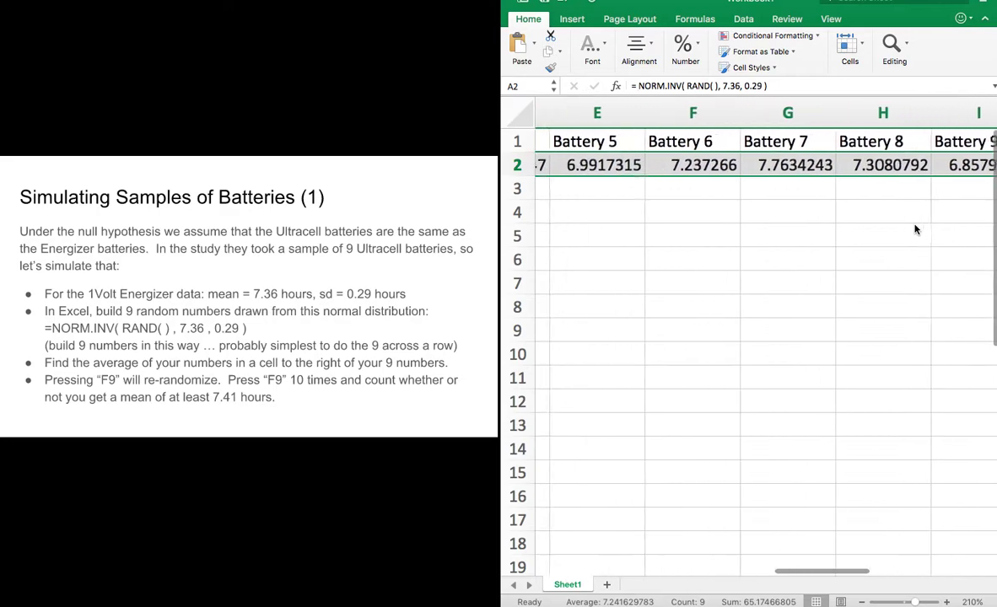
pyautogui.hscroll(-3, 915, 229)
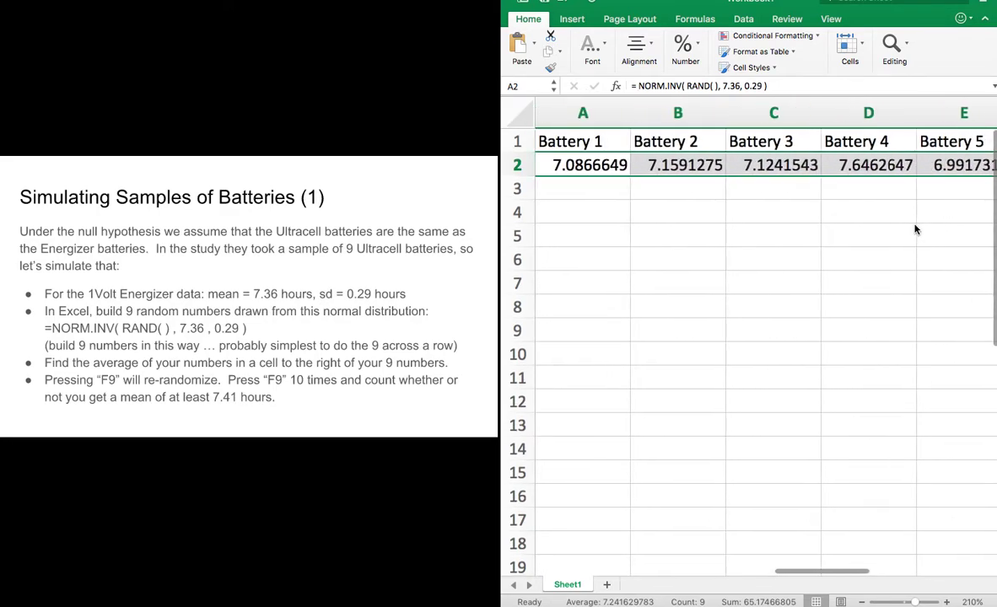
pyautogui.hscroll(10, 915, 229)
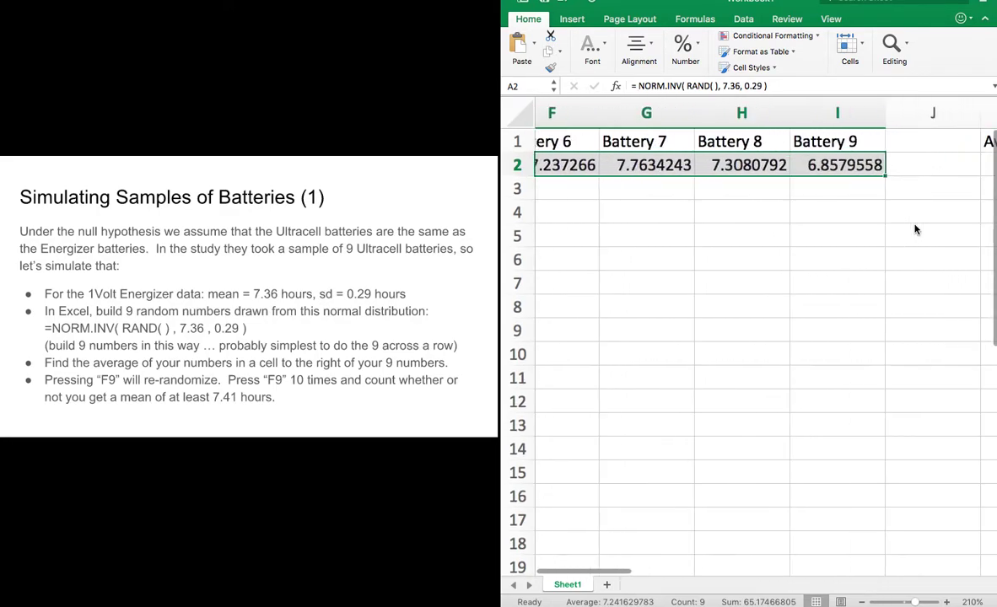
pyautogui.click(883, 167)
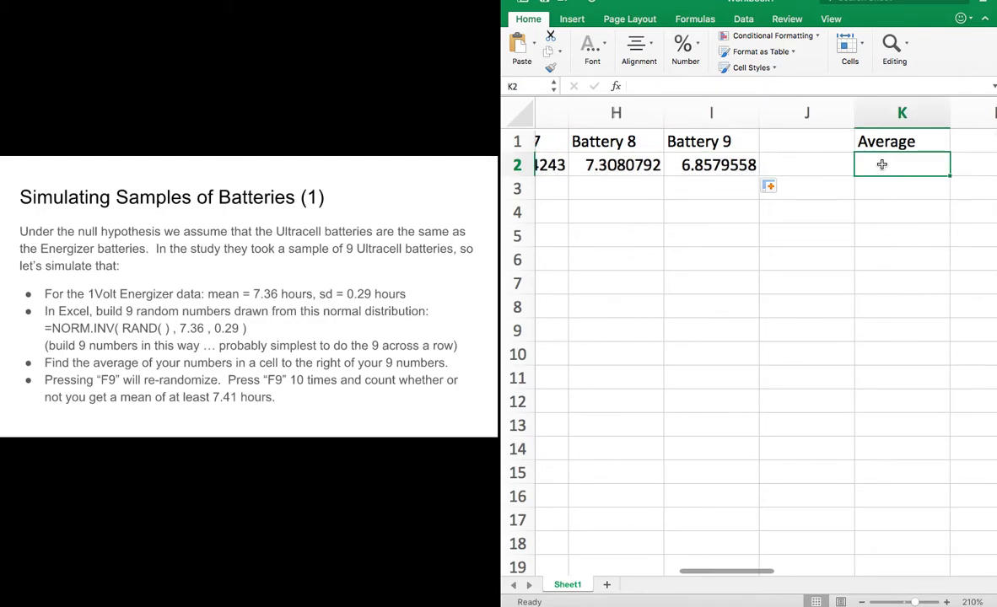
pyautogui.write('=Avera')
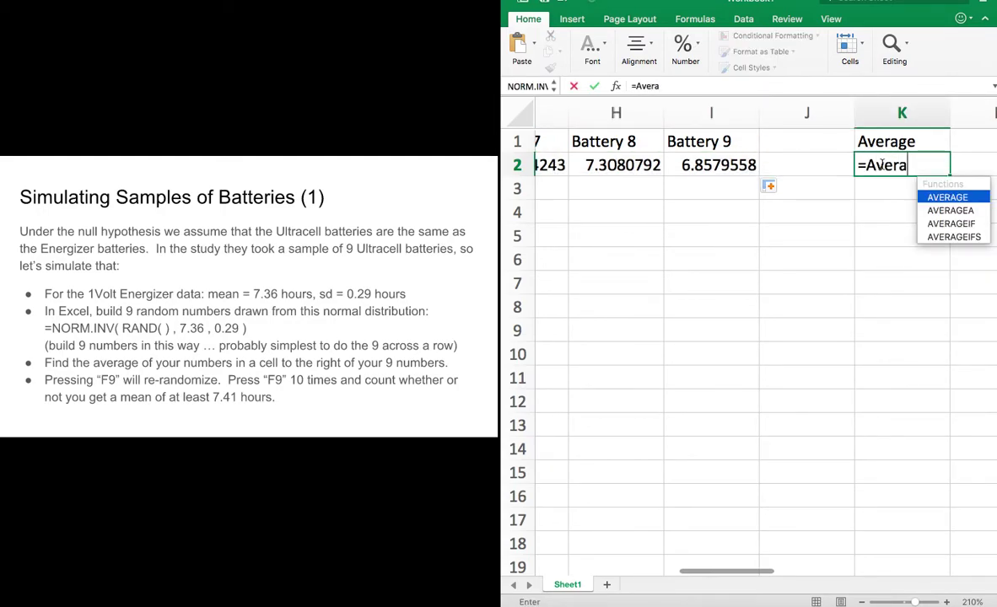
pyautogui.write('ge(')
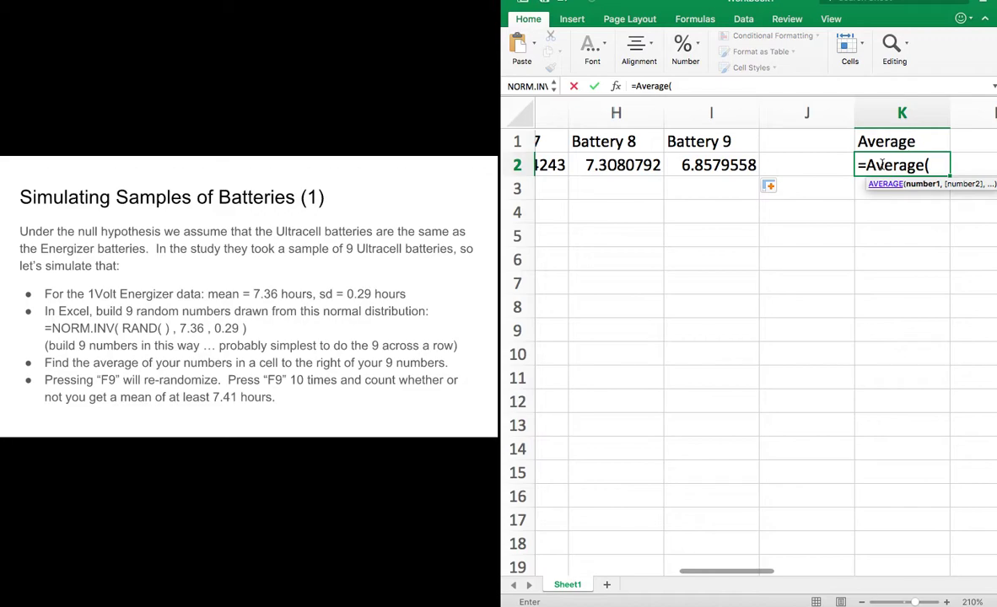
pyautogui.write('A2')
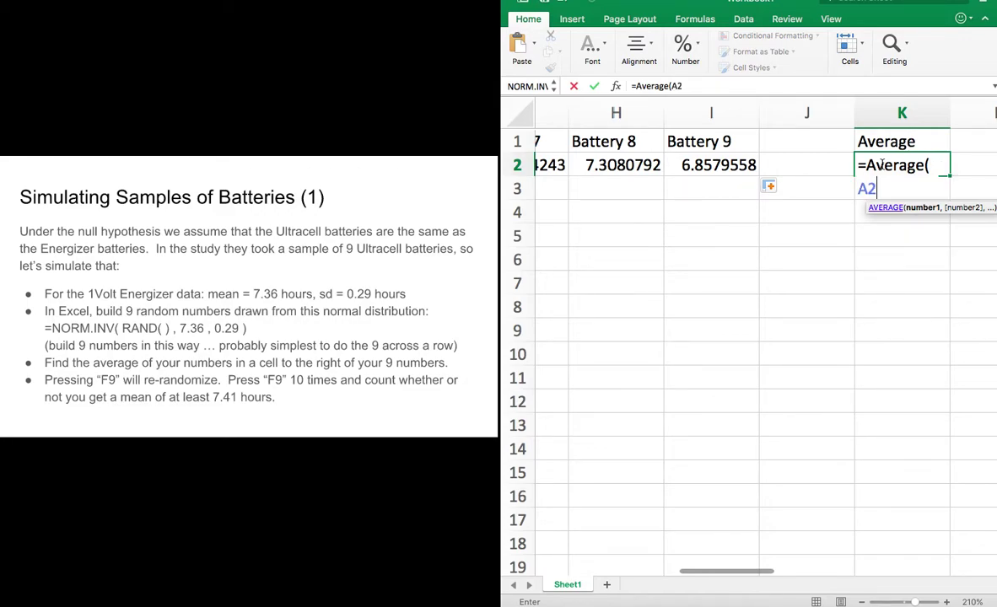
pyautogui.write(':I2)')
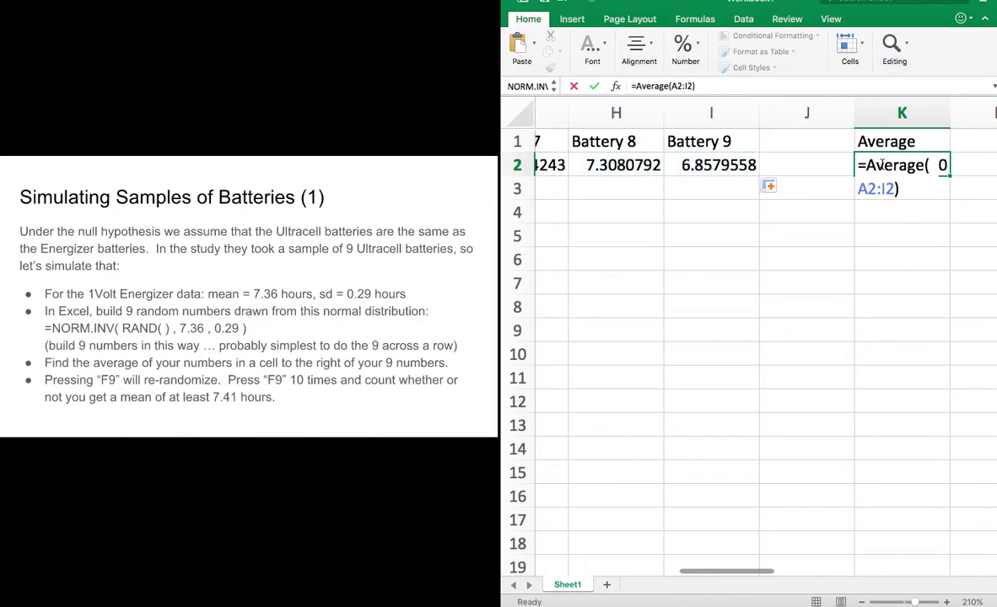
# - Commit =Average(A2:I2) in K2, giving a mean of 7.3020636
pyautogui.press('Return')
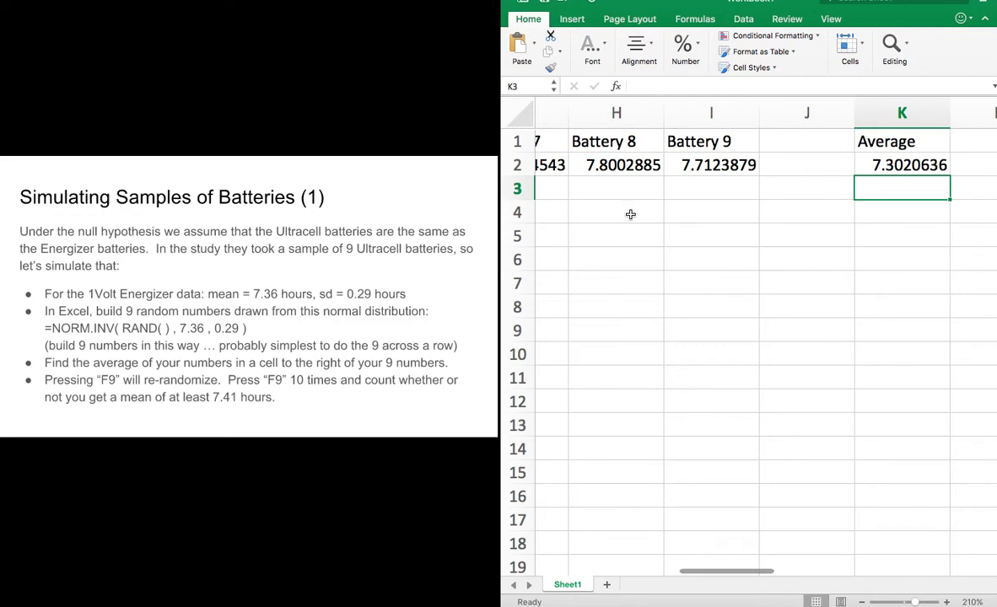
# - Recalculate with F9 several times, checking the AVERAGE formula in K2
pyautogui.press('F9')
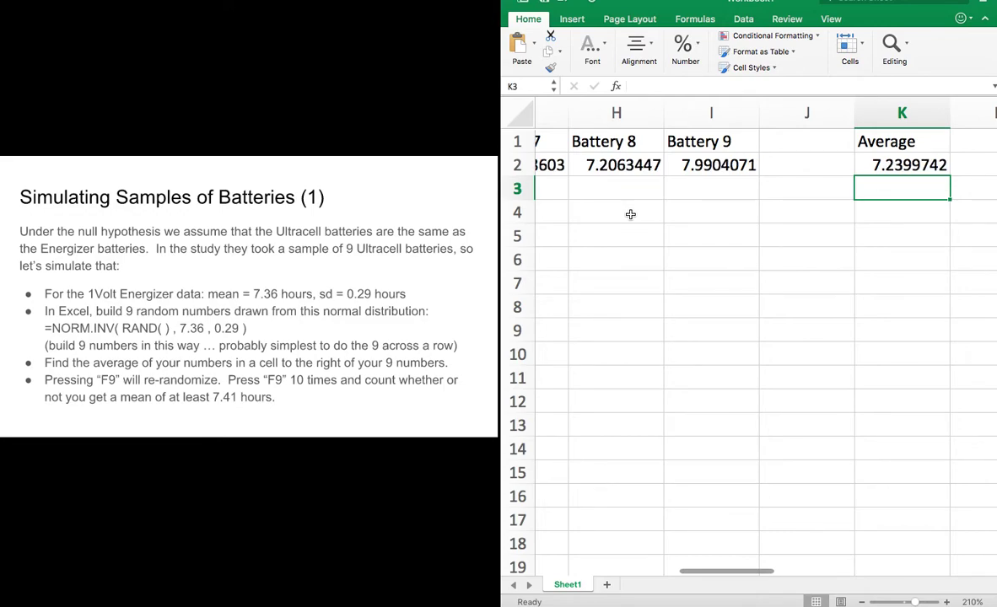
pyautogui.press('F9')
pyautogui.press('F9')
pyautogui.press('F9')
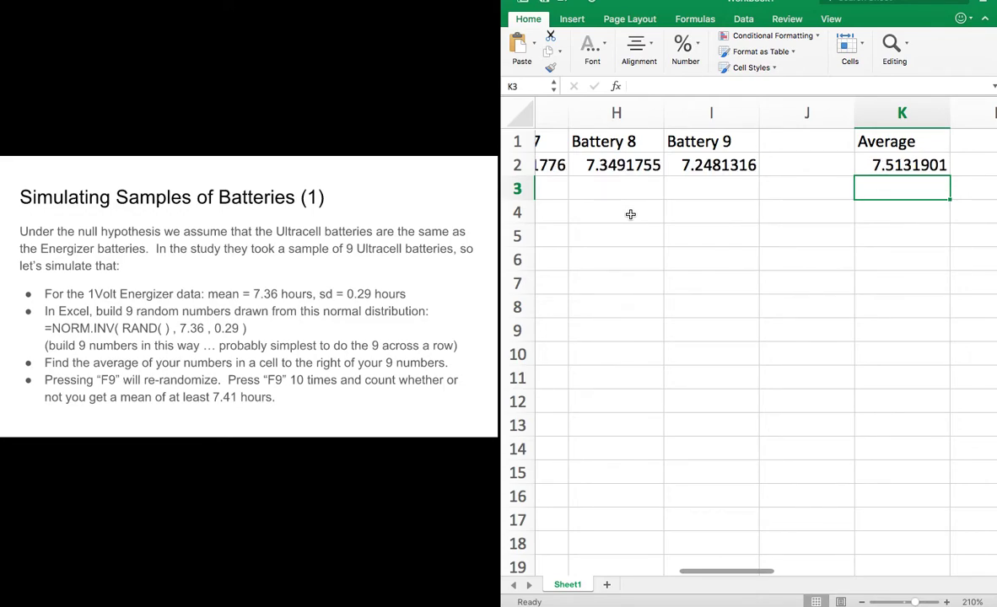
pyautogui.press('F9')
pyautogui.press('F9')
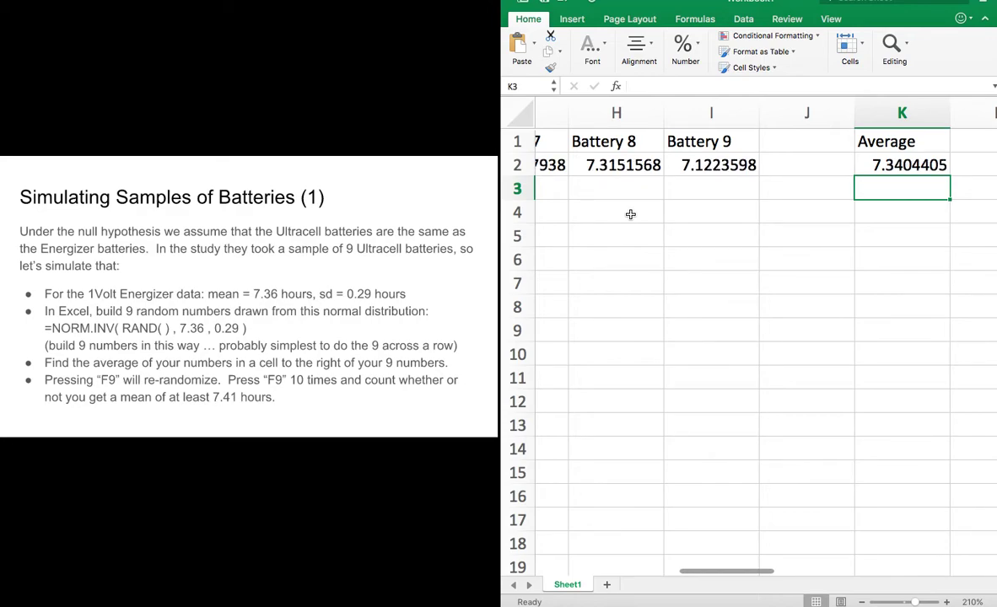
pyautogui.press('F9')
pyautogui.press('F9')
pyautogui.press('F9')
pyautogui.press('F9')
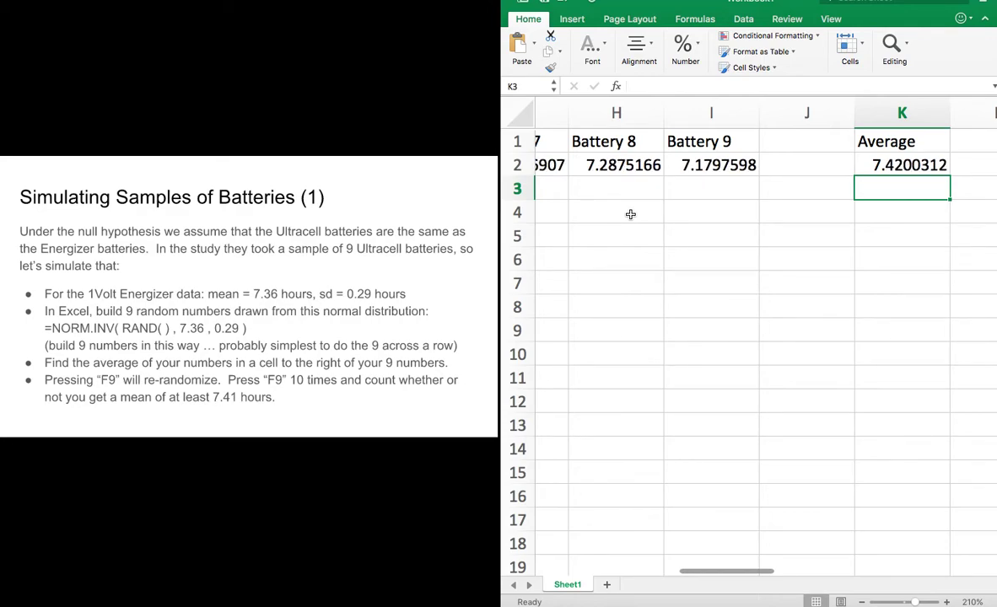
pyautogui.press('F9')
pyautogui.press('F9')
pyautogui.press('F9')
pyautogui.press('F9')
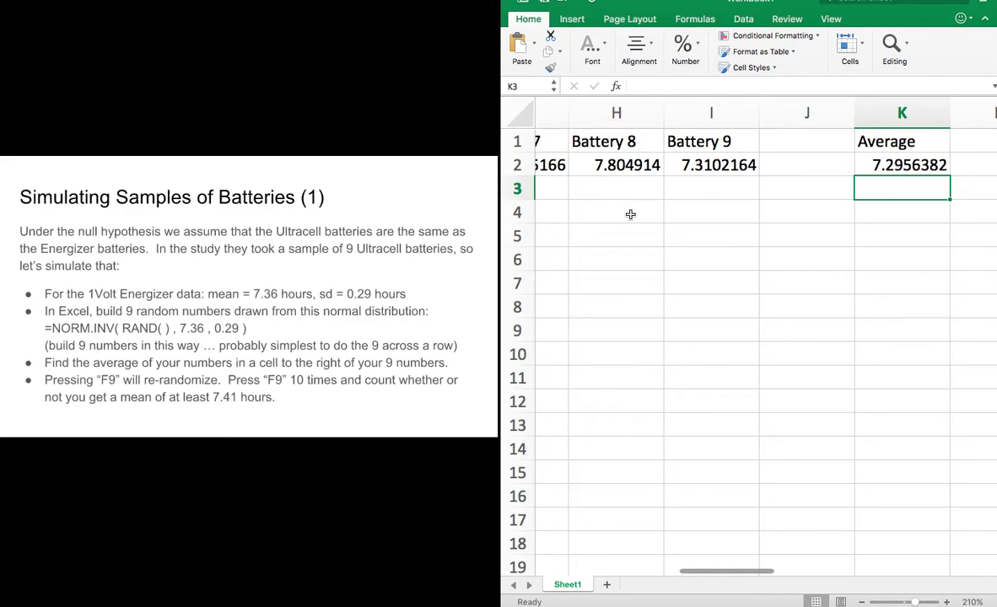
pyautogui.click(343, 394)
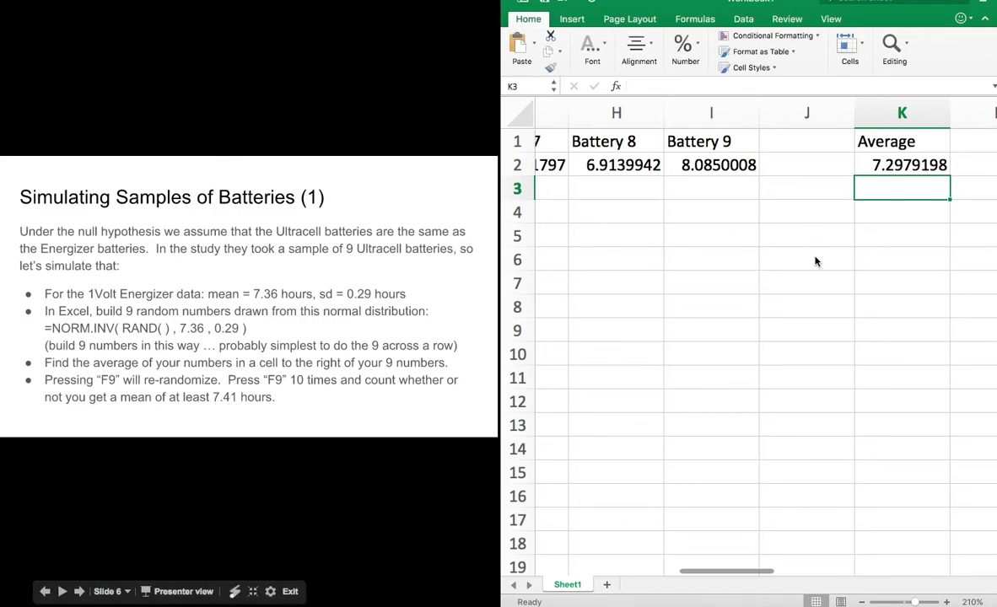
pyautogui.click(894, 167)
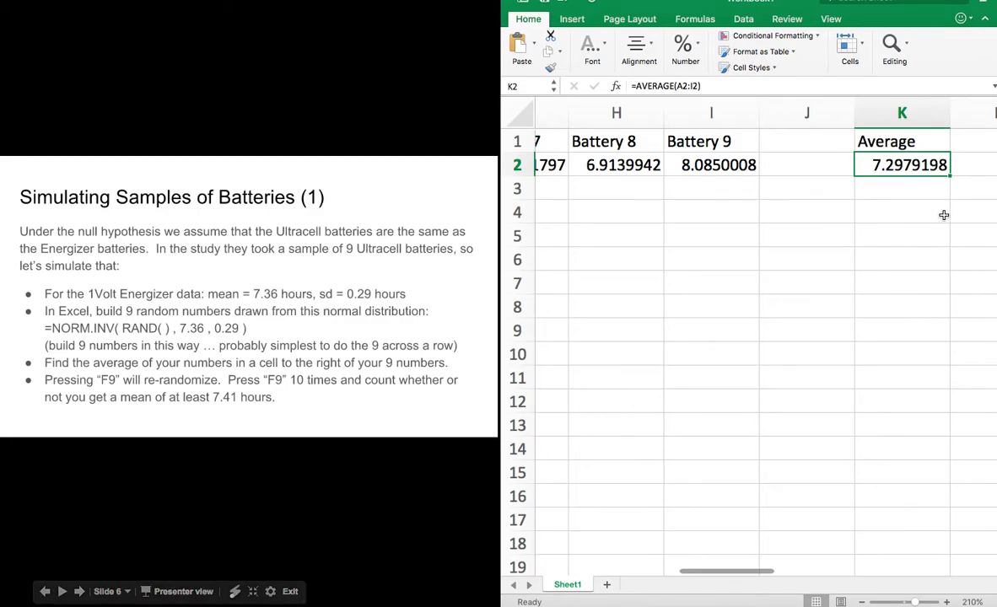
pyautogui.press('F9')
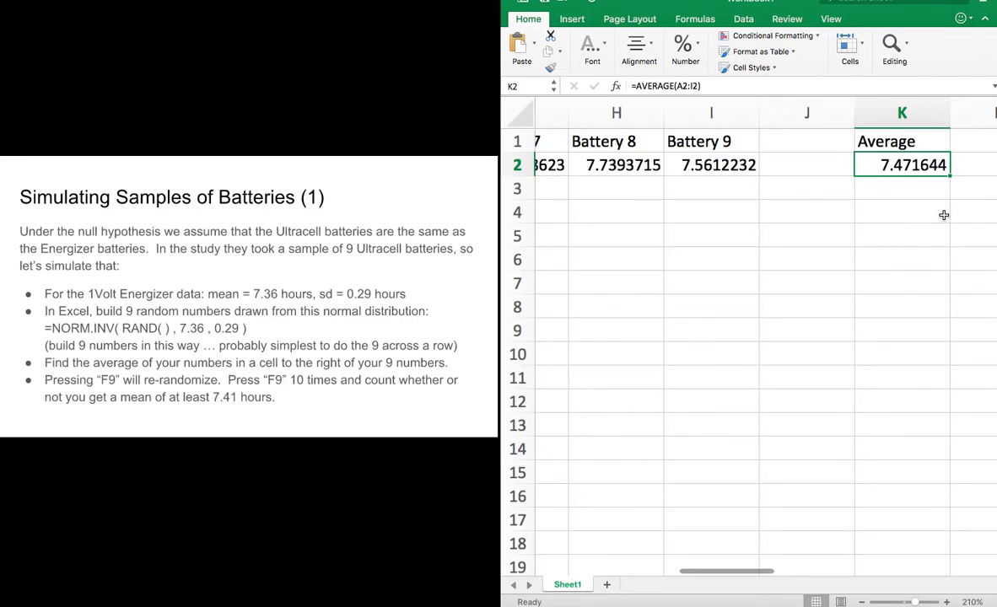
# - Keep re-drawing the samples until the K2 average reads 7.3571469, below 7.41
pyautogui.click(943, 215)
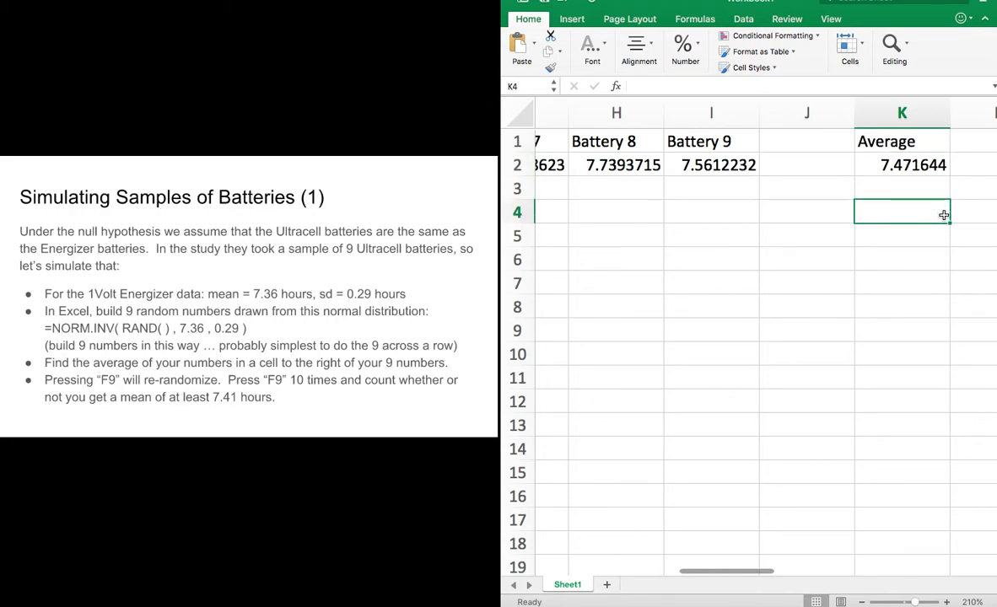
pyautogui.press('F9')
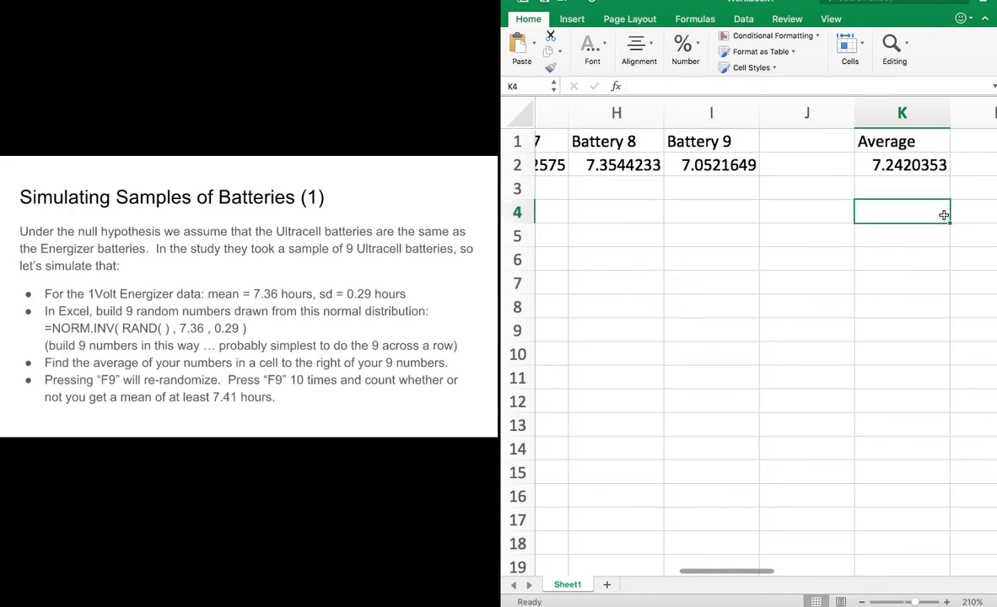
pyautogui.press('F9')
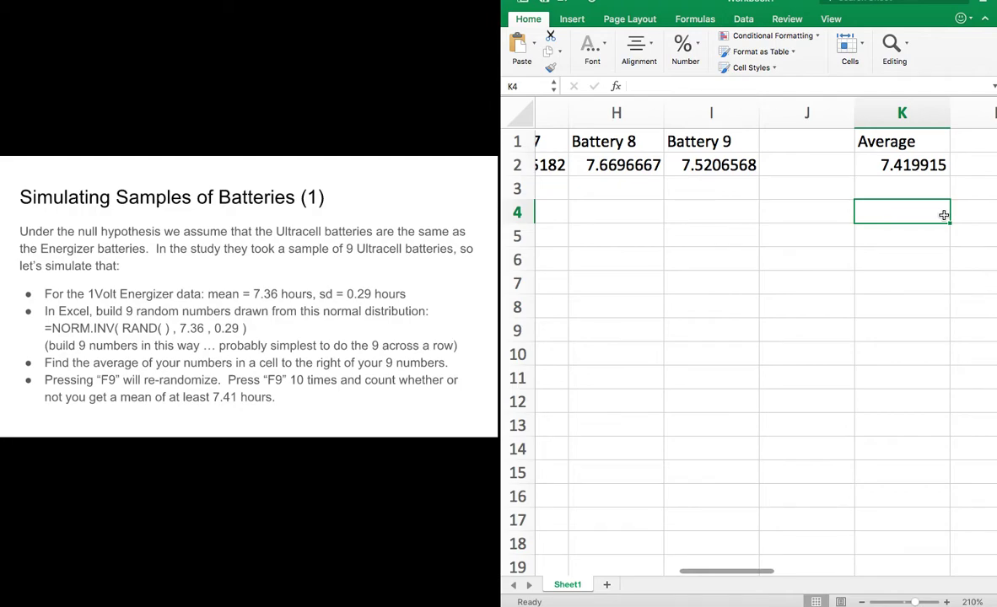
pyautogui.press('F9')
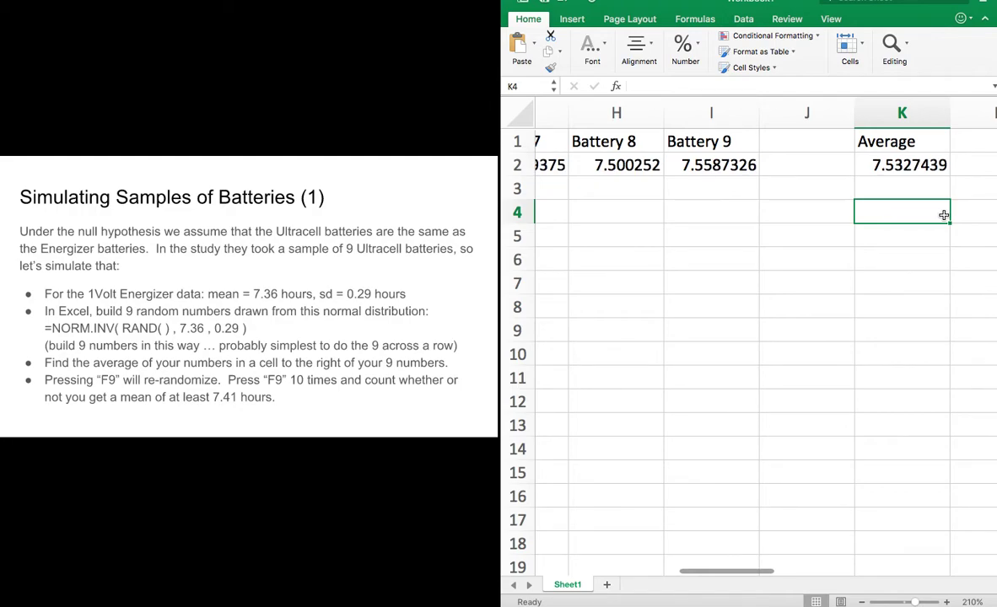
pyautogui.press('F9')
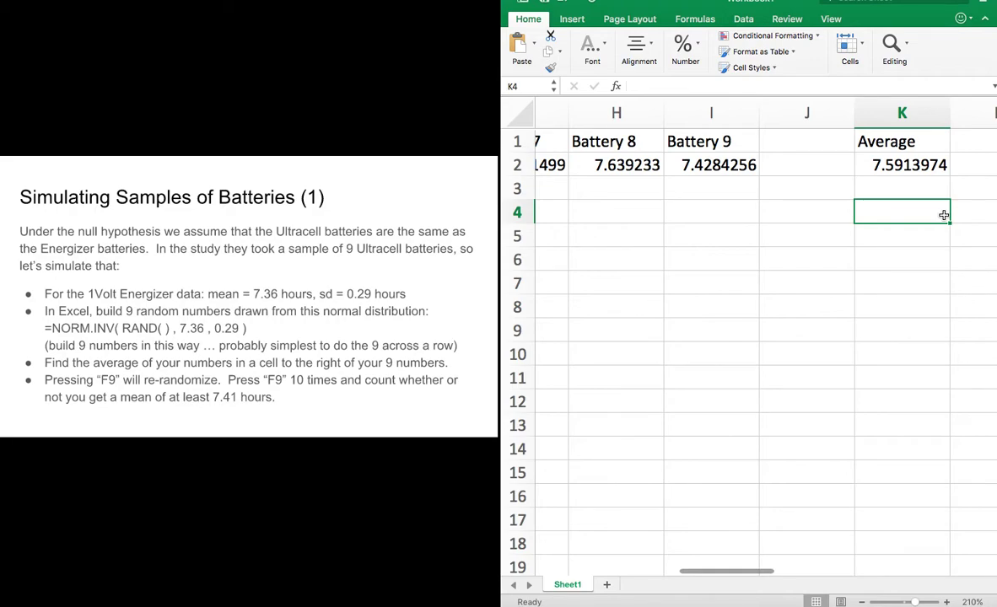
pyautogui.press('F9')
pyautogui.press('F9')
pyautogui.press('F9')
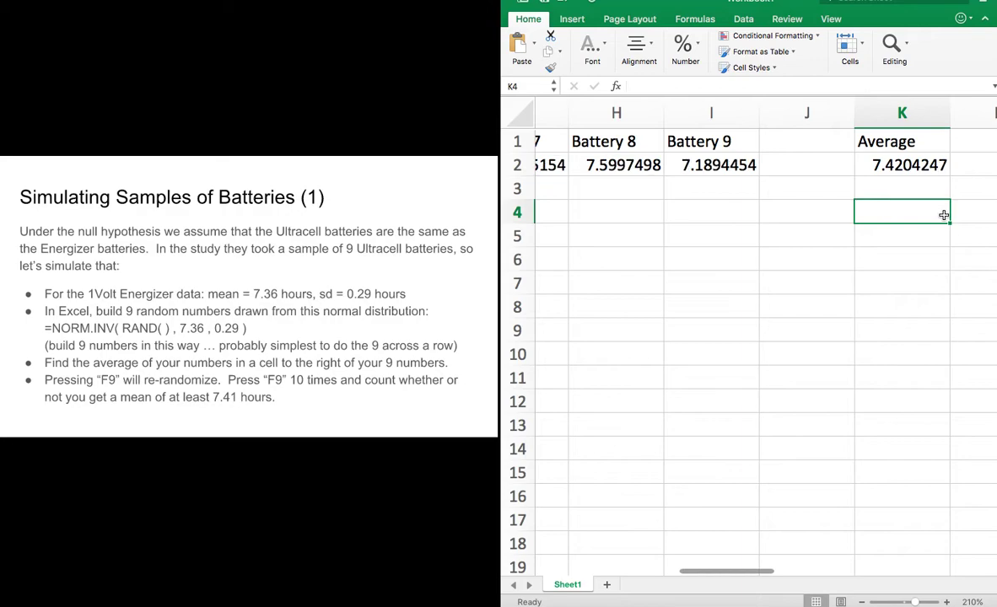
pyautogui.press('F9')
pyautogui.press('F9')
pyautogui.press('F9')
pyautogui.press('F9')
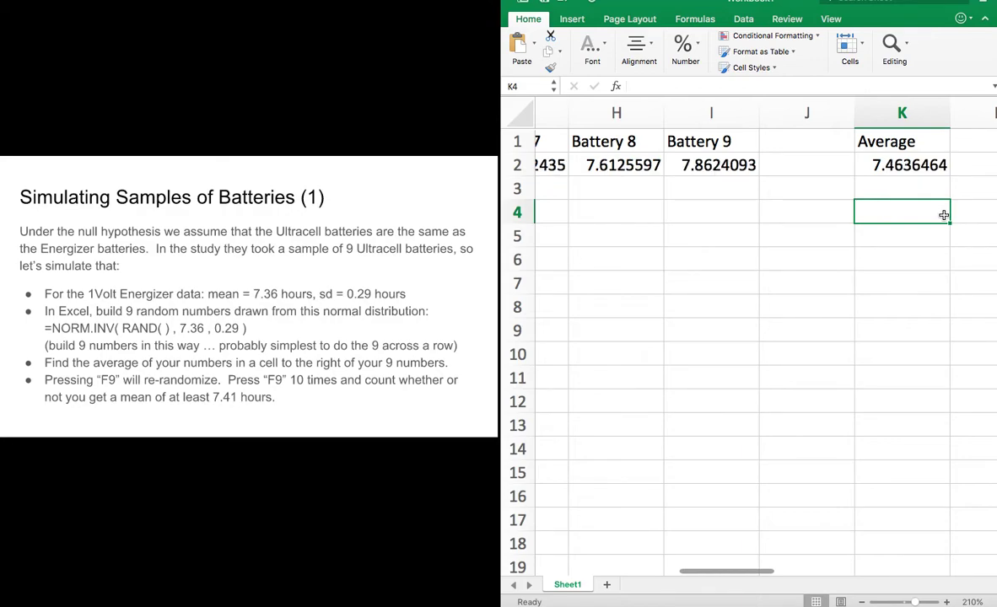
pyautogui.press('F9')
pyautogui.press('F9')
pyautogui.press('F9')
pyautogui.press('F9')
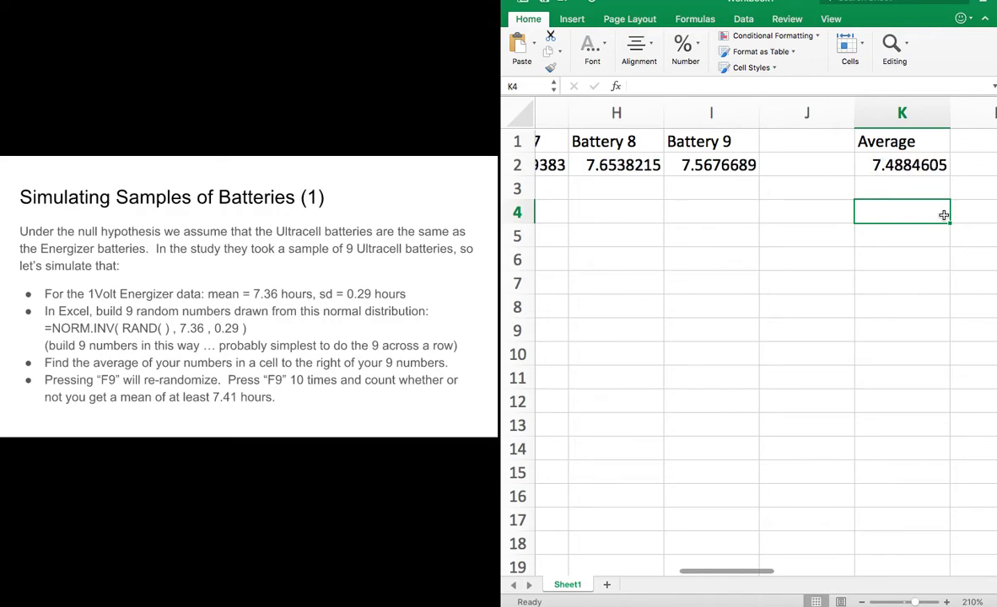
pyautogui.press('F9')
pyautogui.press('F9')
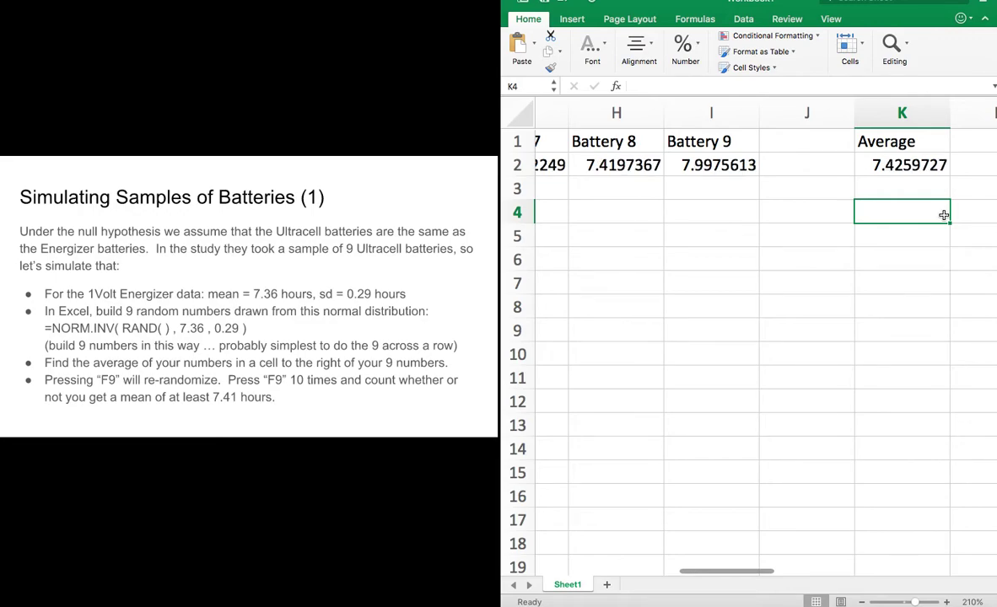
pyautogui.press('F9')
pyautogui.press('F9')
pyautogui.press('F9')
pyautogui.press('F9')
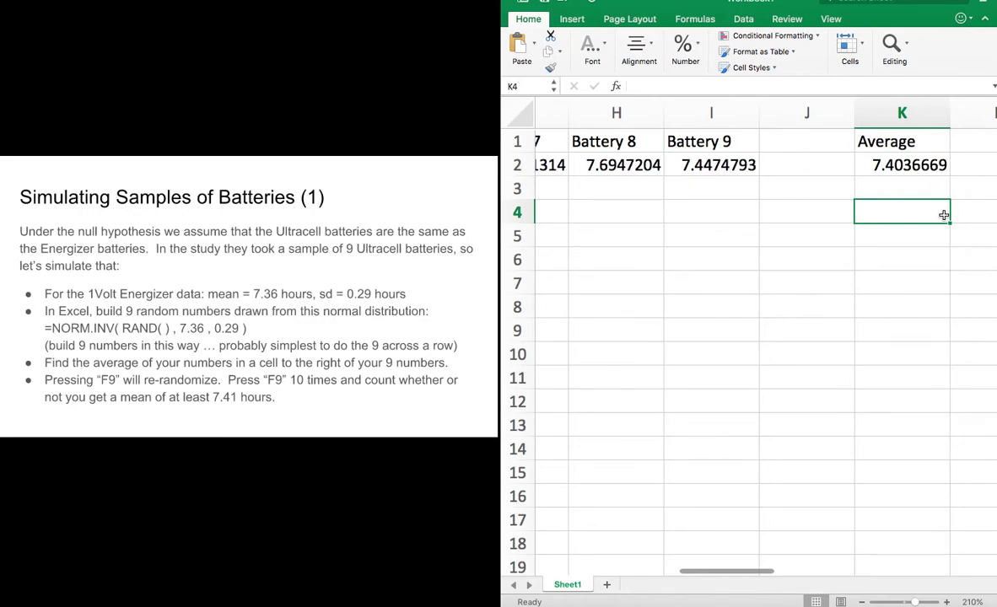
pyautogui.press('F9')
pyautogui.press('F9')
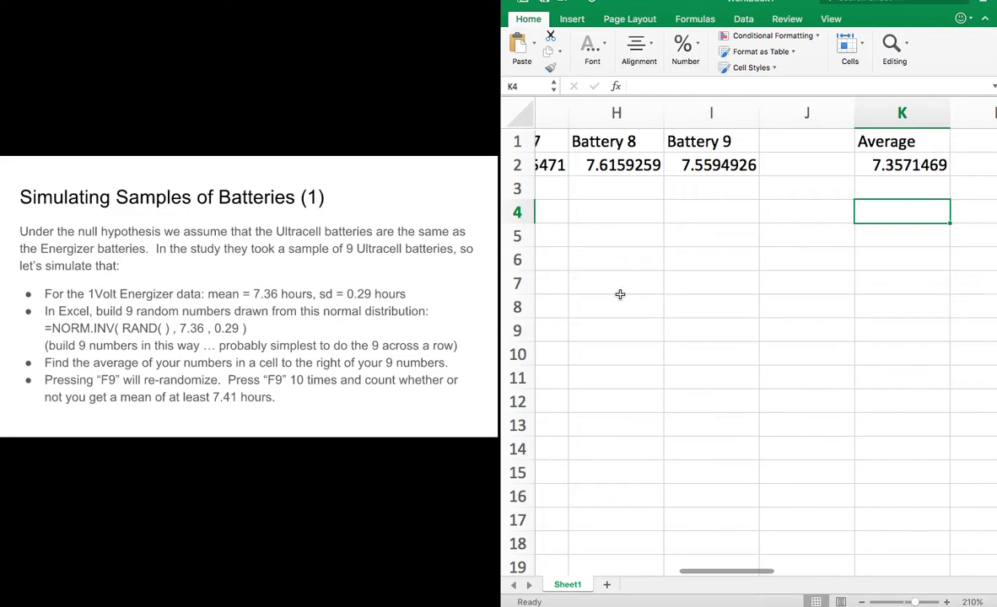
# - Advance the slides from slide 6 to slide 8, Simulating Samples of Batteries (3)
pyautogui.click(416, 415)
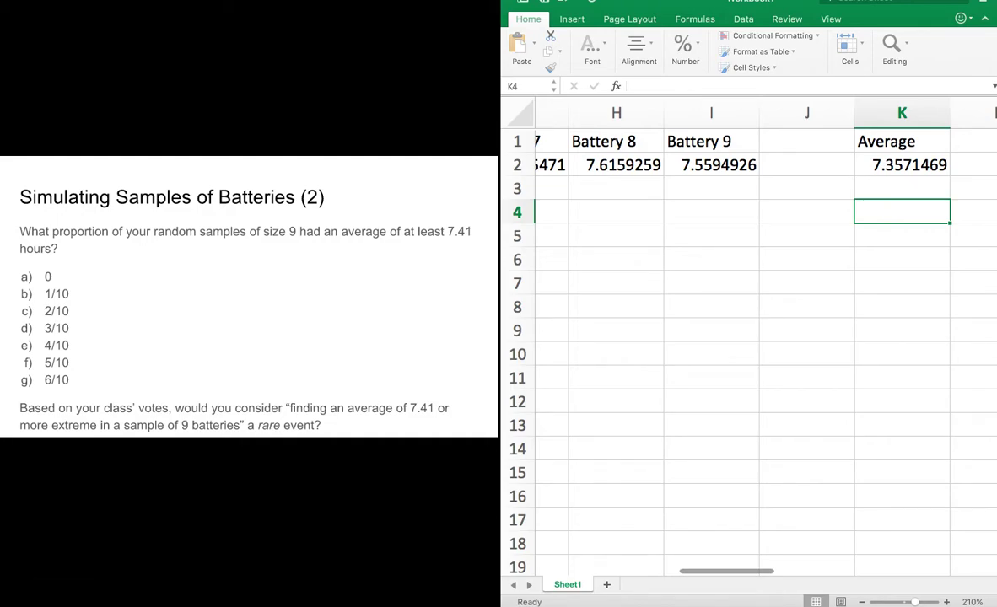
pyautogui.click(448, 413)
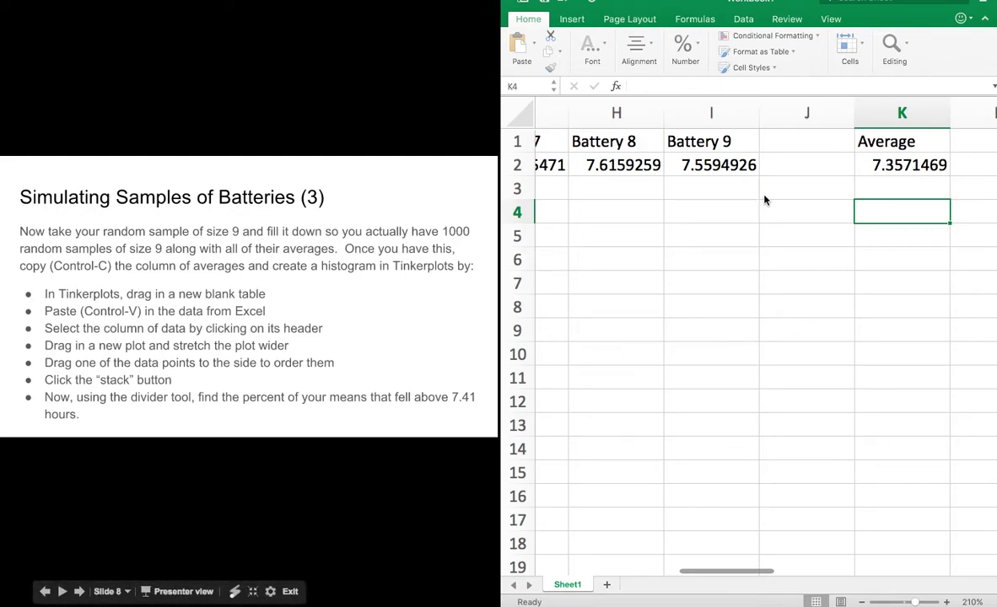
# - Select A2:K2 and fill the formulas down to row 1001 for 1000 samples
pyautogui.press('Left')
pyautogui.press('Left')
pyautogui.press('Left')
pyautogui.press('Left')
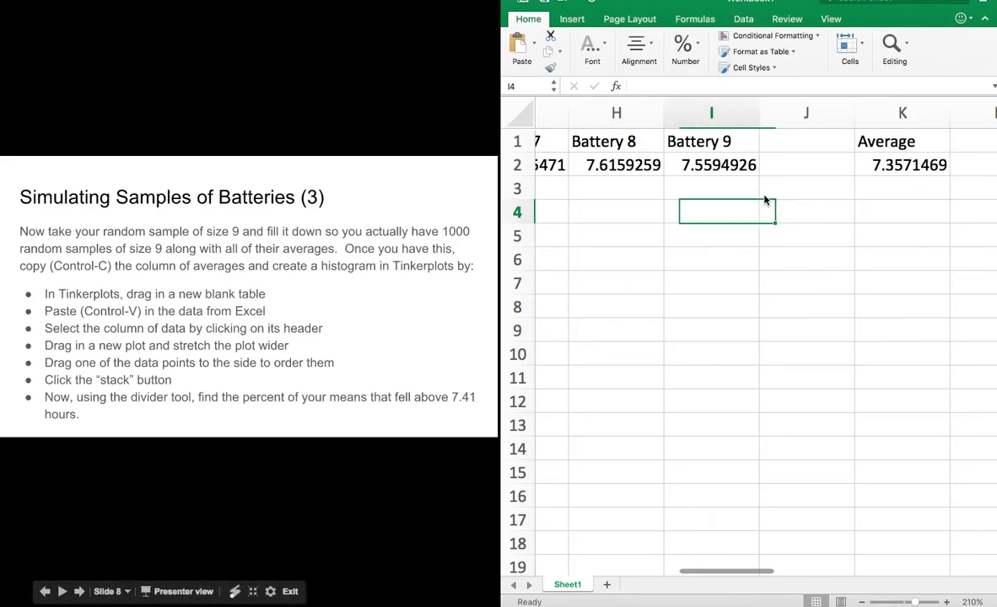
pyautogui.press('Left')
pyautogui.press('Left')
pyautogui.press('Left')
pyautogui.press('Left')
pyautogui.press('Left')
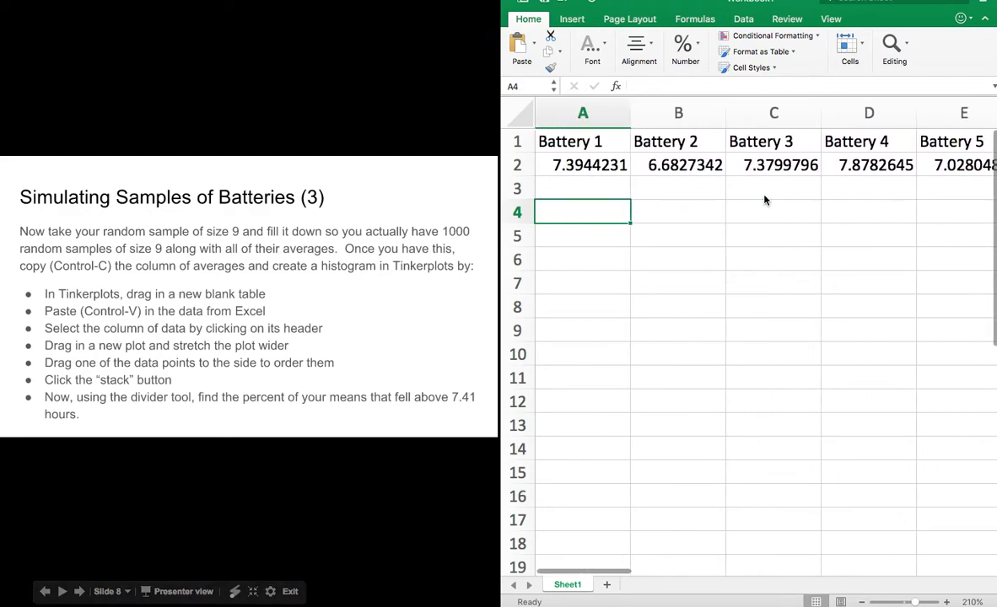
pyautogui.press('Up')
pyautogui.press('Up')
pyautogui.hotkey('shift', 'Right')
pyautogui.hotkey('shift', 'Right')
pyautogui.hotkey('shift', 'Right')
pyautogui.hotkey('shift', 'Right')
pyautogui.hotkey('shift', 'Right')
pyautogui.hotkey('shift', 'Right')
pyautogui.hotkey('shift', 'Right')
pyautogui.hotkey('shift', 'Right')
pyautogui.hotkey('shift', 'Right')
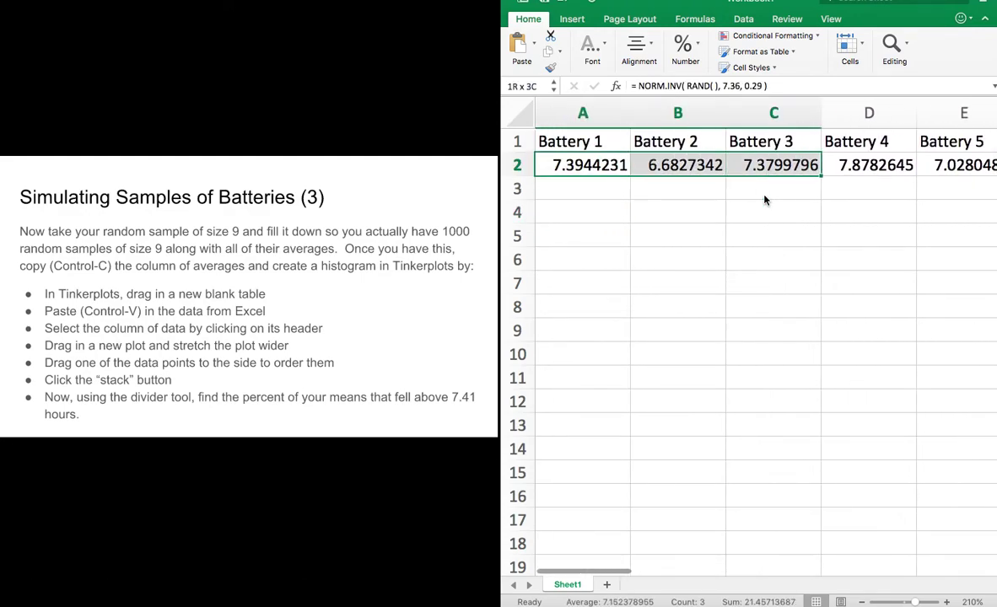
pyautogui.hotkey('shift', 'Right')
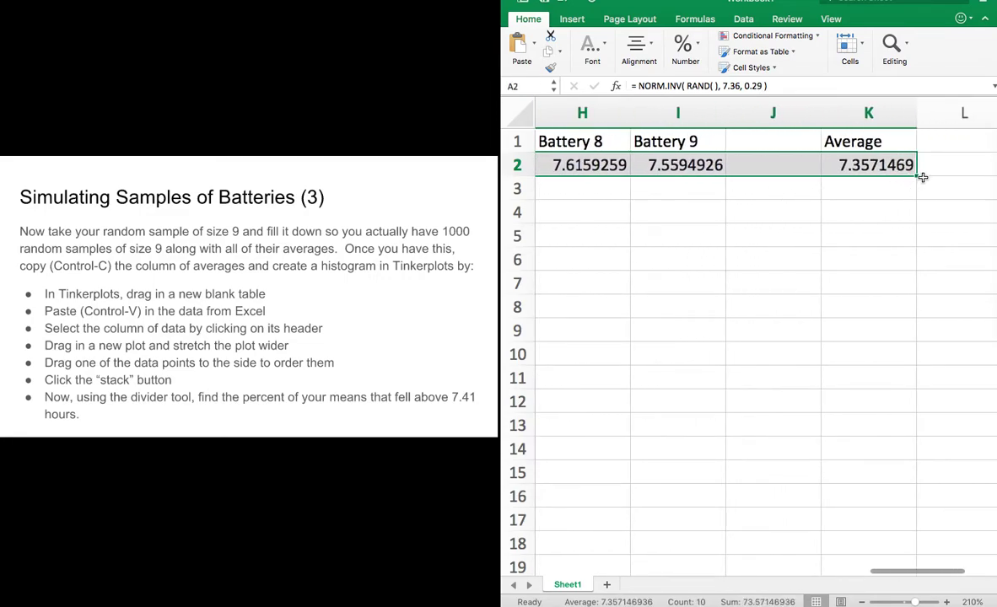
pyautogui.moveTo(916, 174); pyautogui.dragTo(908, 273)
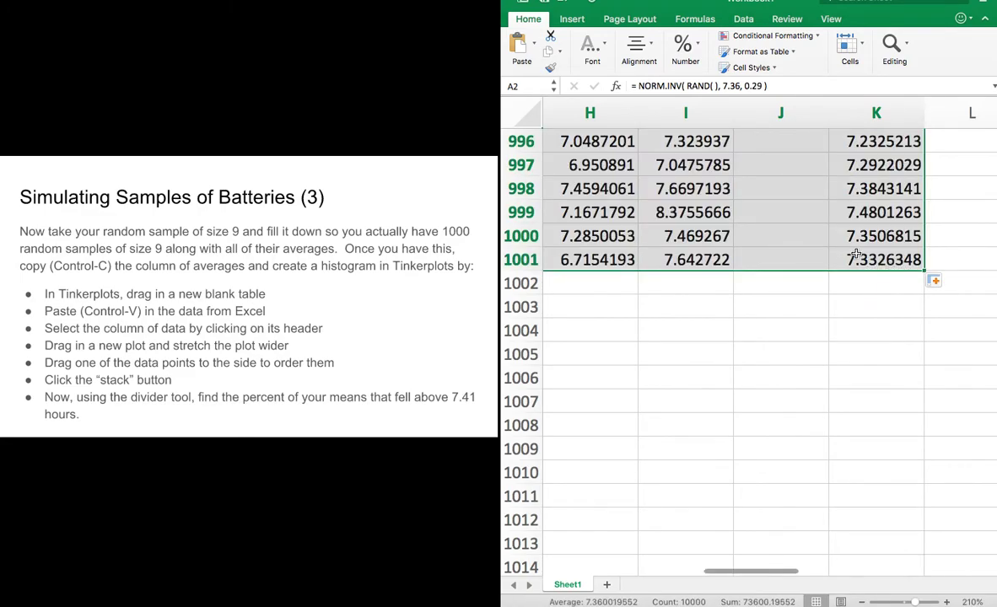
pyautogui.click(856, 255)
pyautogui.press('Left')
pyautogui.press('Left')
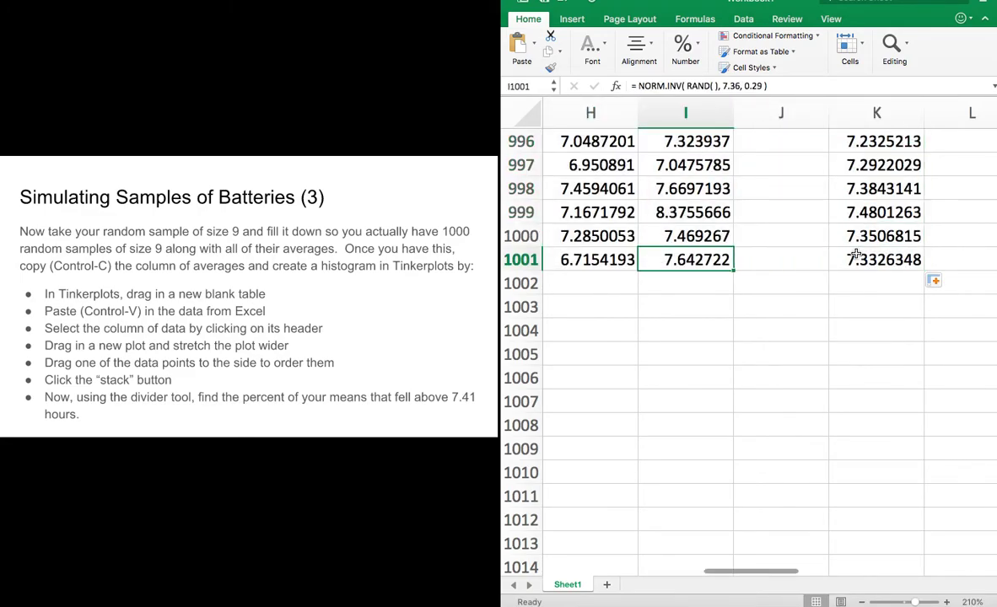
pyautogui.hotkey('ctrl', 'Left')
pyautogui.hotkey('ctrl', 'Up')
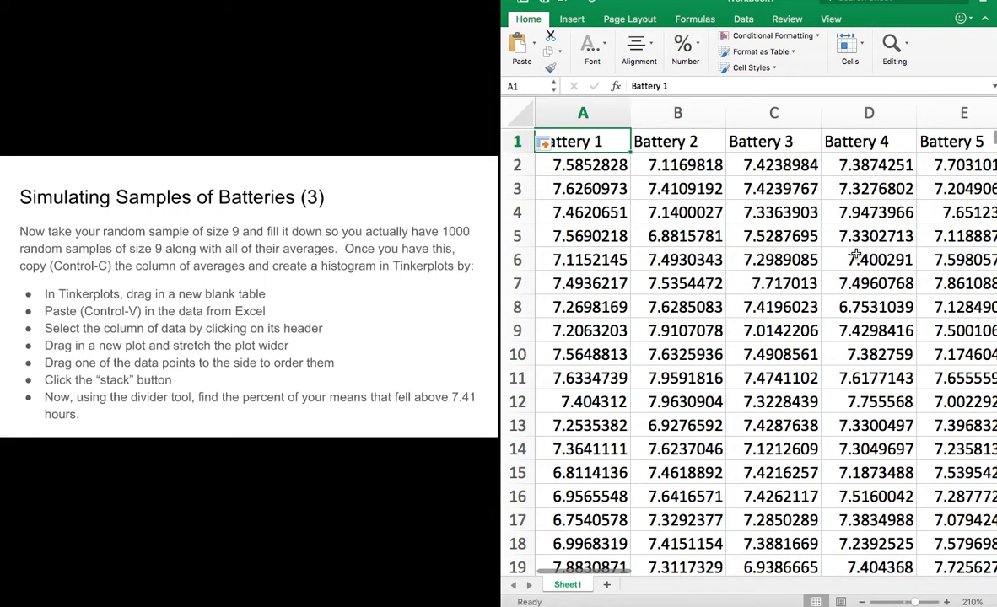
pyautogui.press('Down')
pyautogui.hotkey('ctrl', 'Right')
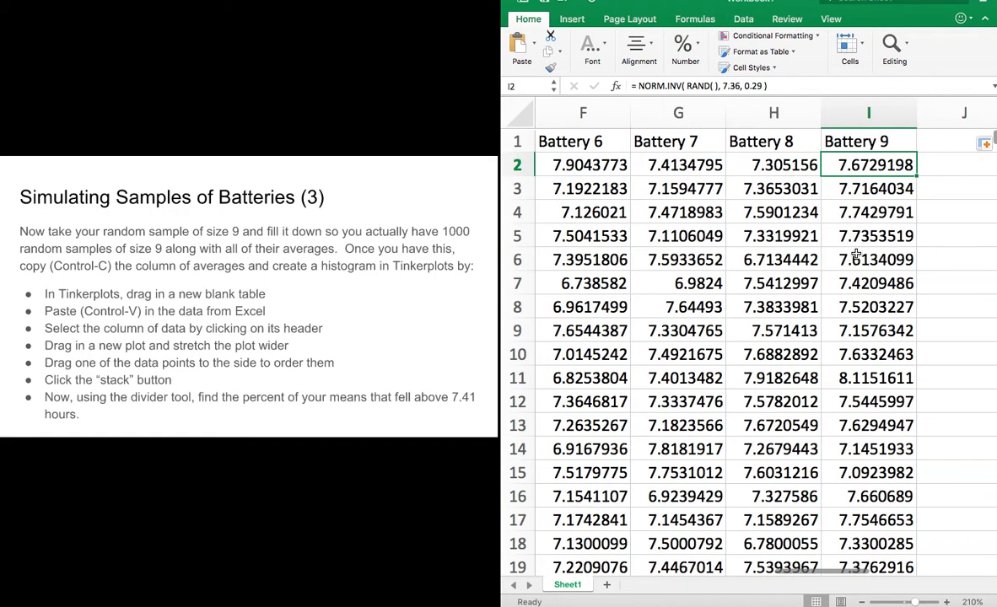
pyautogui.hotkey('ctrl', 'Right')
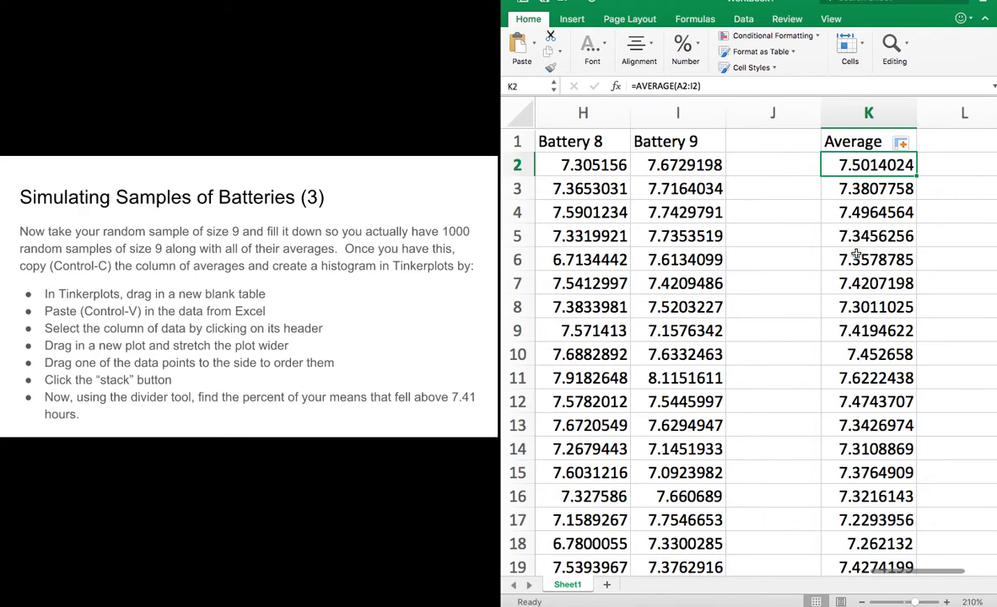
# - Copy the 1000 averages in K2:K1001 and switch to TinkerPlots
pyautogui.hotkey('ctrl', 'Down')
pyautogui.hotkey('ctrl', 'Up')
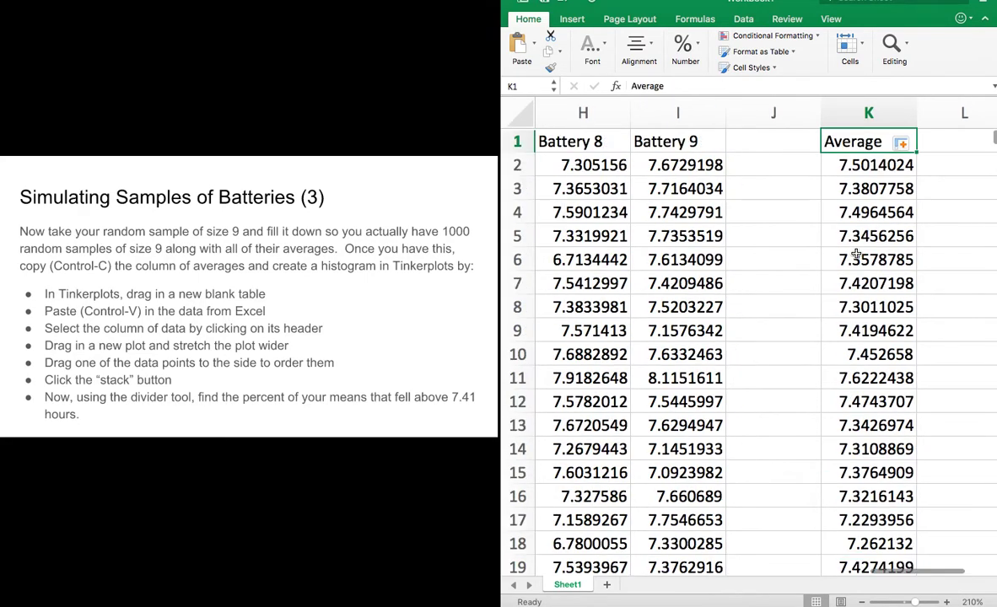
pyautogui.press('Down')
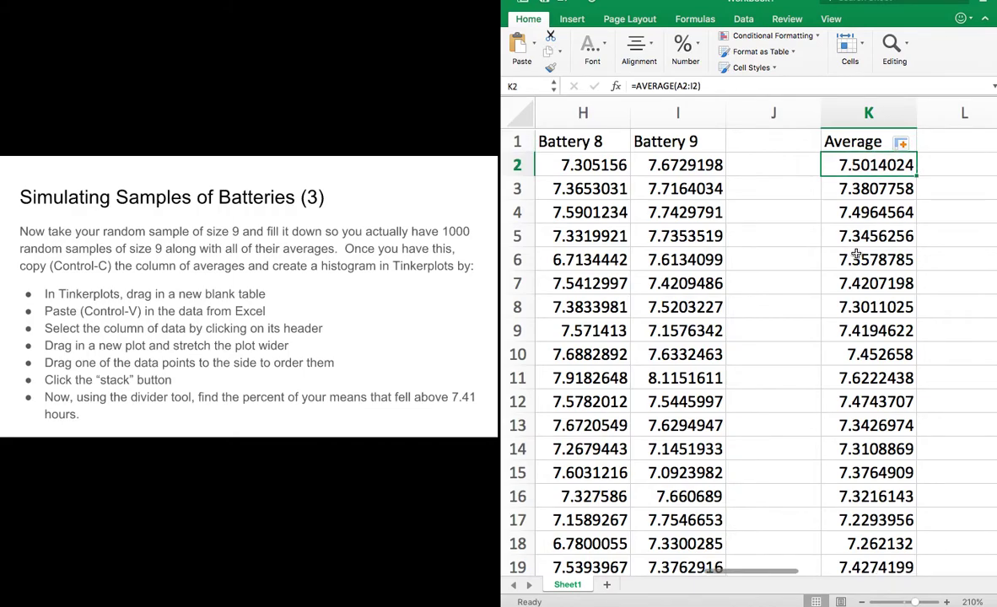
pyautogui.hotkey('ctrl', 'shift', 'Down')
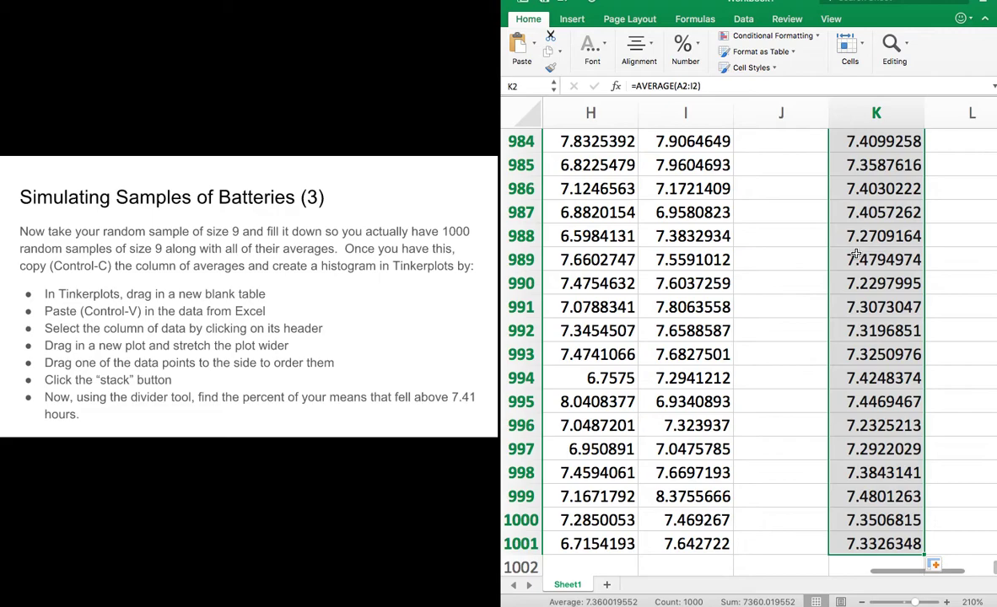
pyautogui.scroll(20, 856, 254)
pyautogui.hotkey('ctrl', 'c')
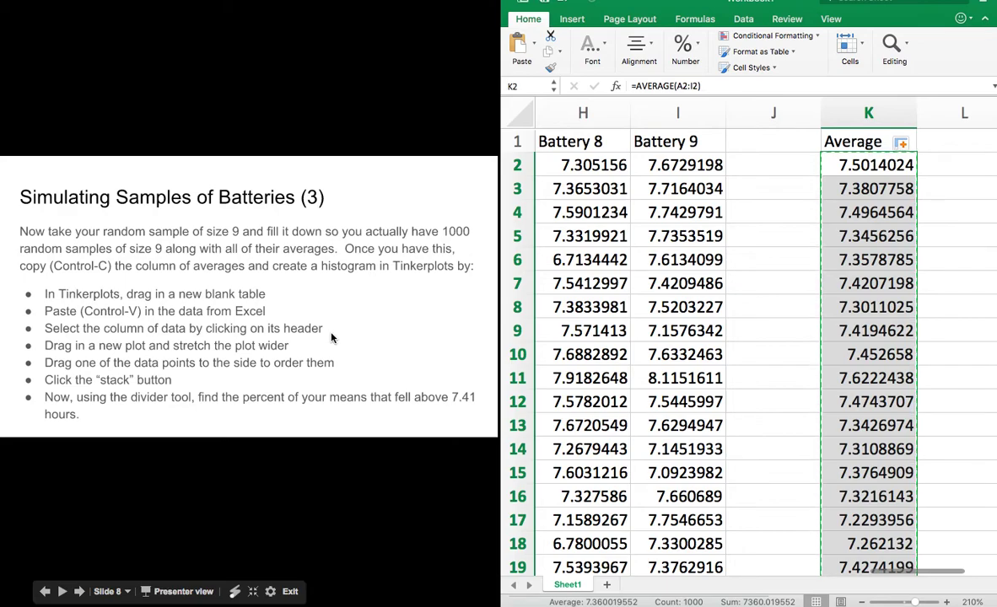
pyautogui.press('super+Tab')
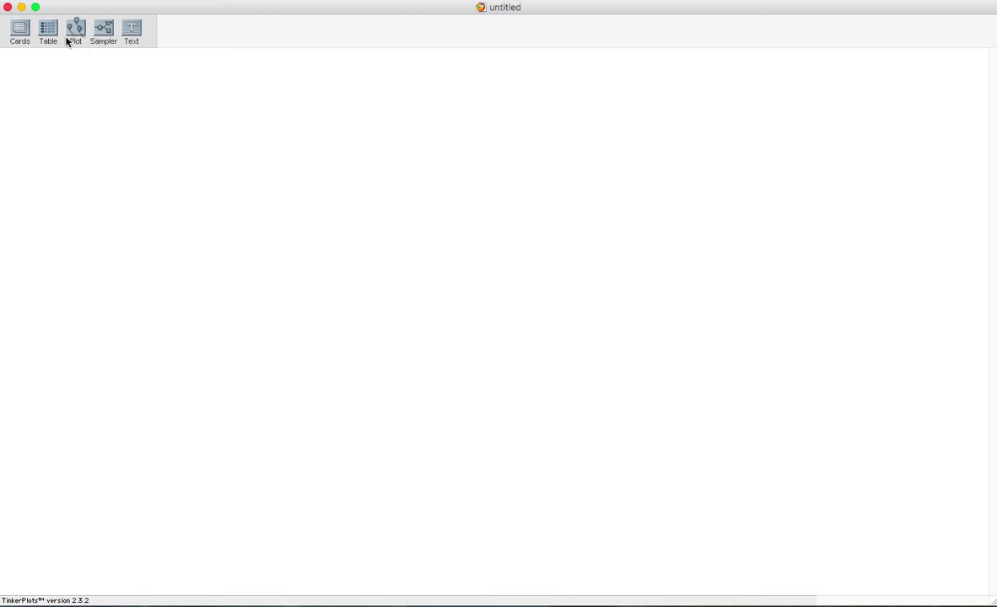
# - Paste the 1000 averages into a new table as Attr1, moved top-left and enlarged
pyautogui.moveTo(49, 33); pyautogui.dragTo(86, 148)
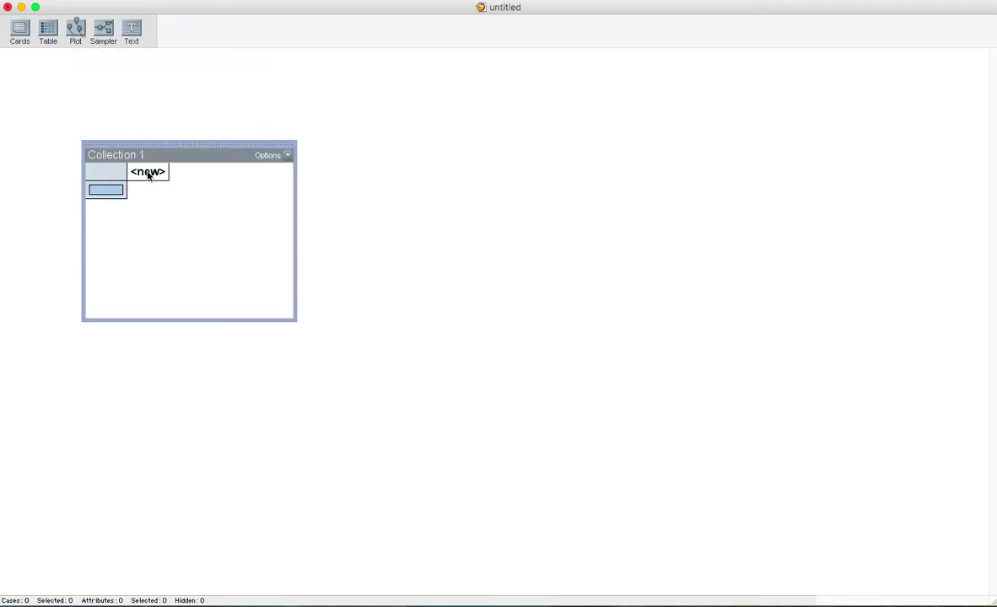
pyautogui.press('super+v')
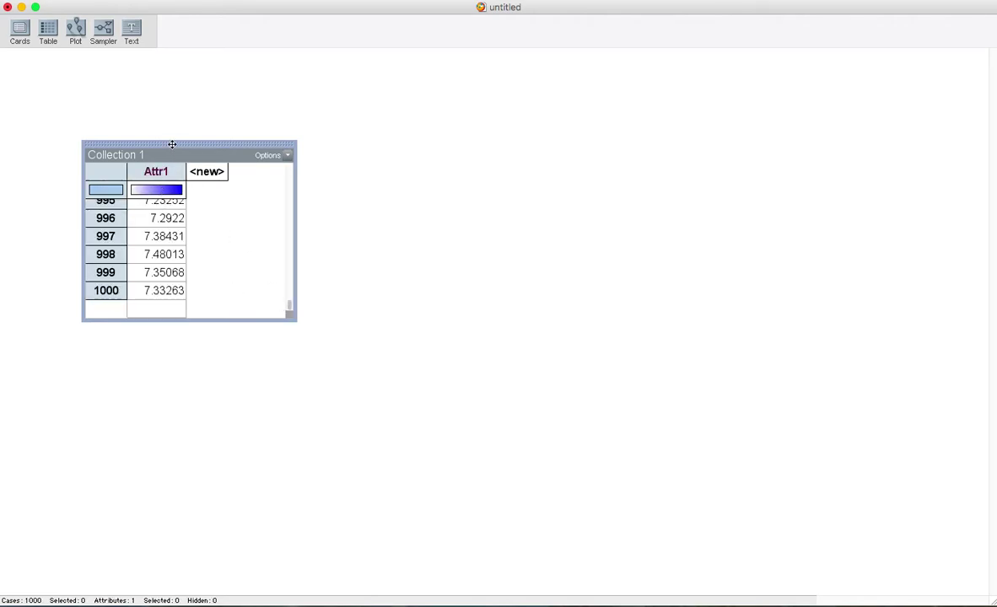
pyautogui.moveTo(171, 142); pyautogui.dragTo(113, 67)
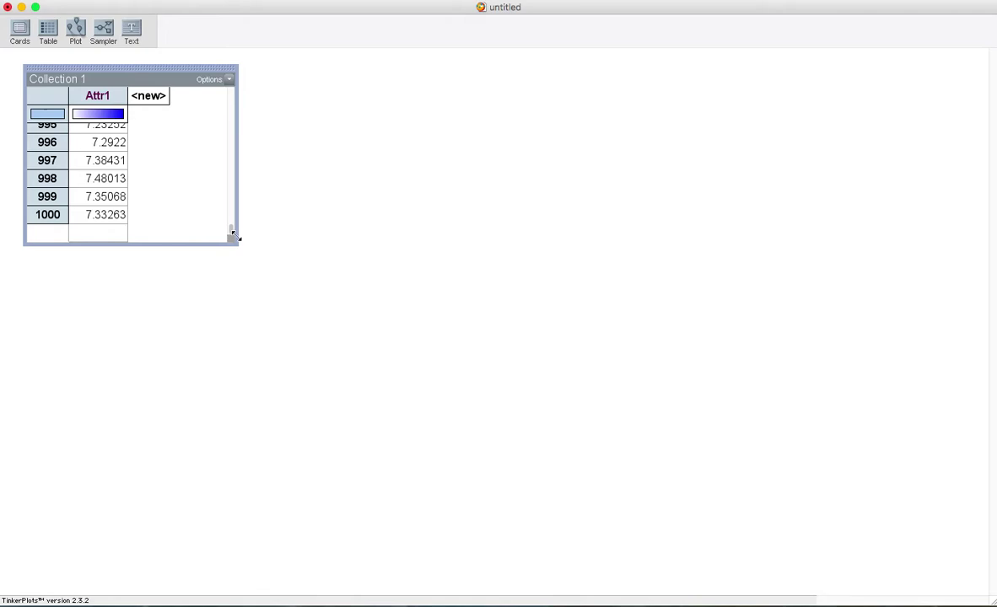
pyautogui.moveTo(233, 239); pyautogui.dragTo(218, 439)
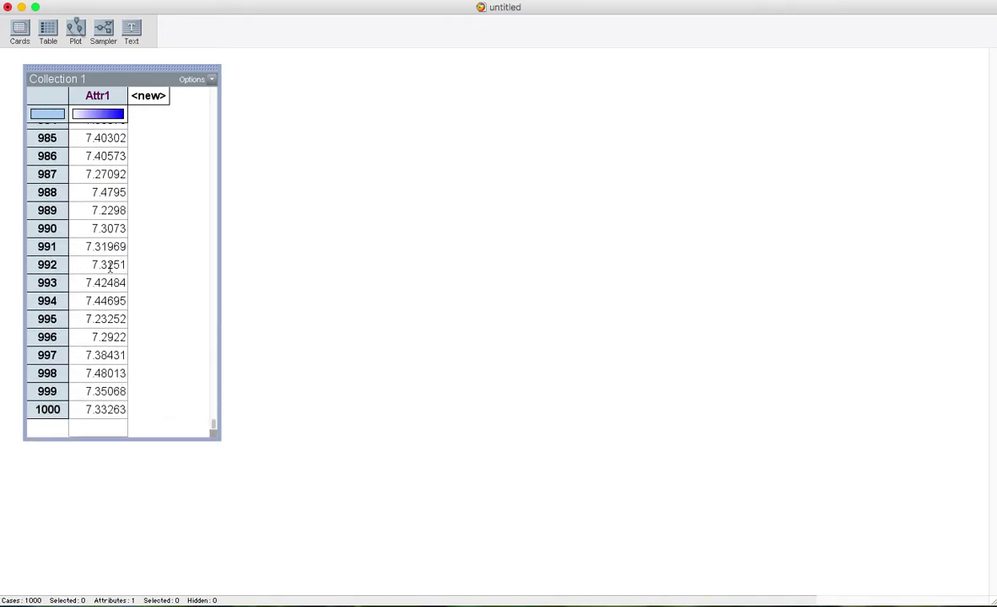
# - Select the whole Attr1 column and add a new plot of the cases
pyautogui.moveTo(214, 428); pyautogui.dragTo(225, 90)
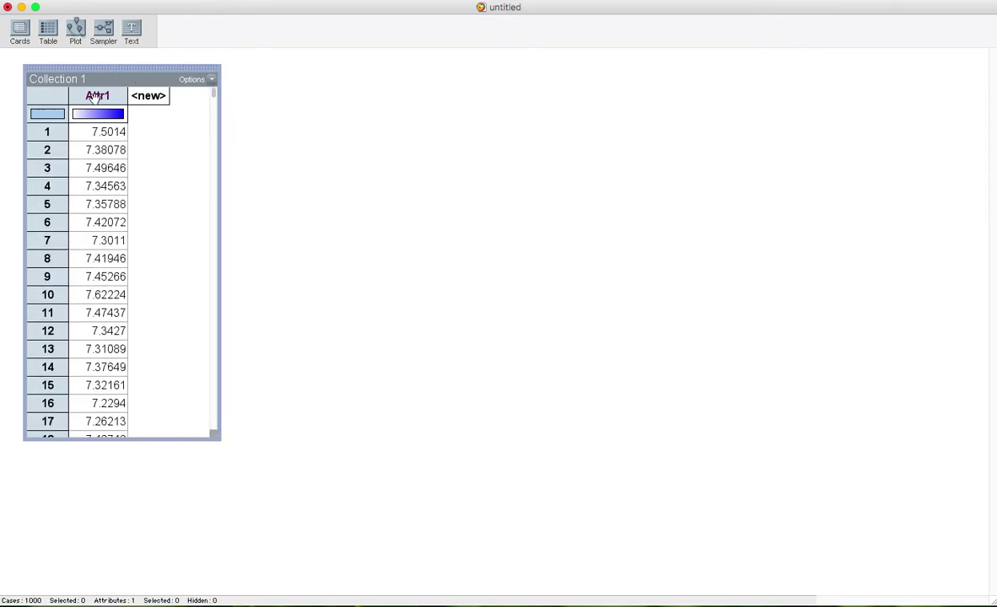
pyautogui.click(94, 96)
pyautogui.moveTo(76, 27); pyautogui.dragTo(231, 91)
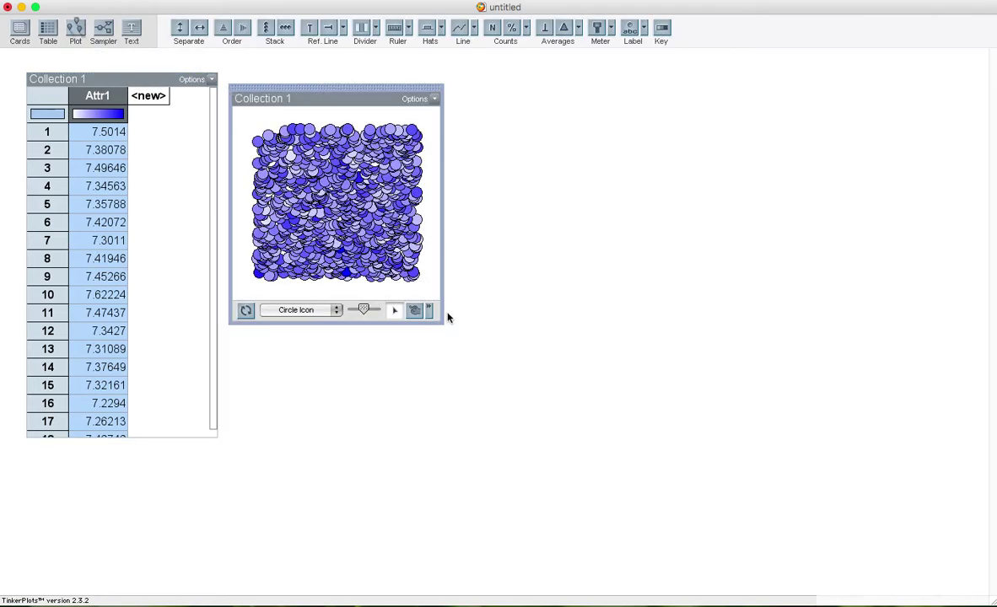
# - Widen the plot, order dots by Attr1, stack them, and stretch the Fuse Rectangular histogram taller
pyautogui.moveTo(442, 323); pyautogui.dragTo(970, 299)
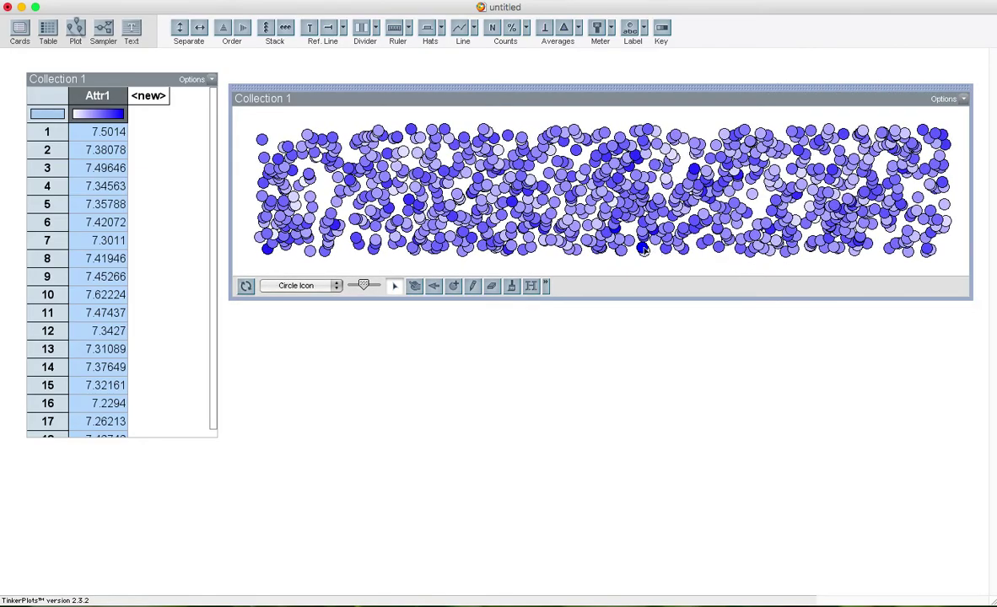
pyautogui.moveTo(642, 247); pyautogui.dragTo(925, 219)
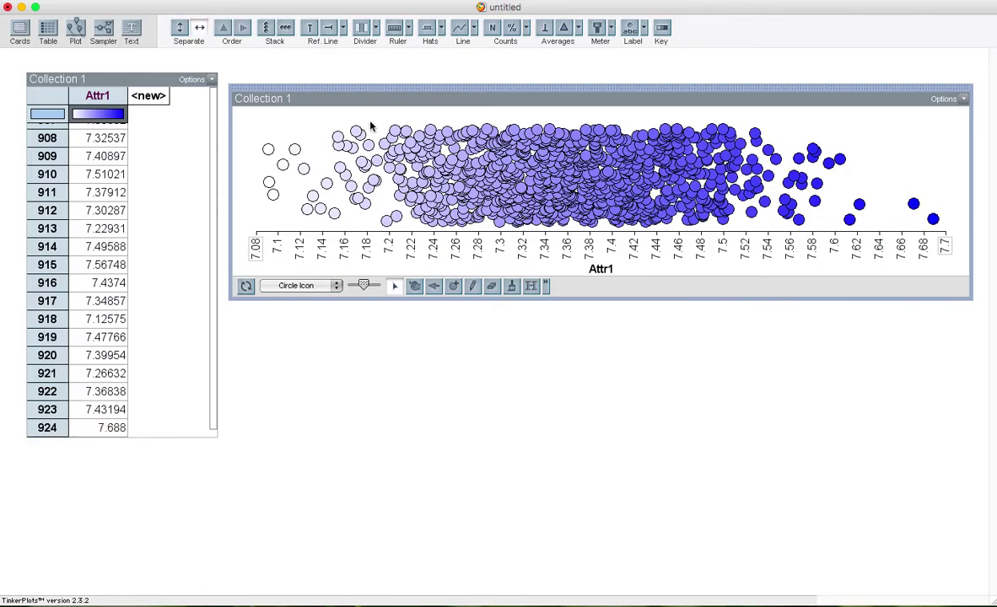
pyautogui.click(266, 28)
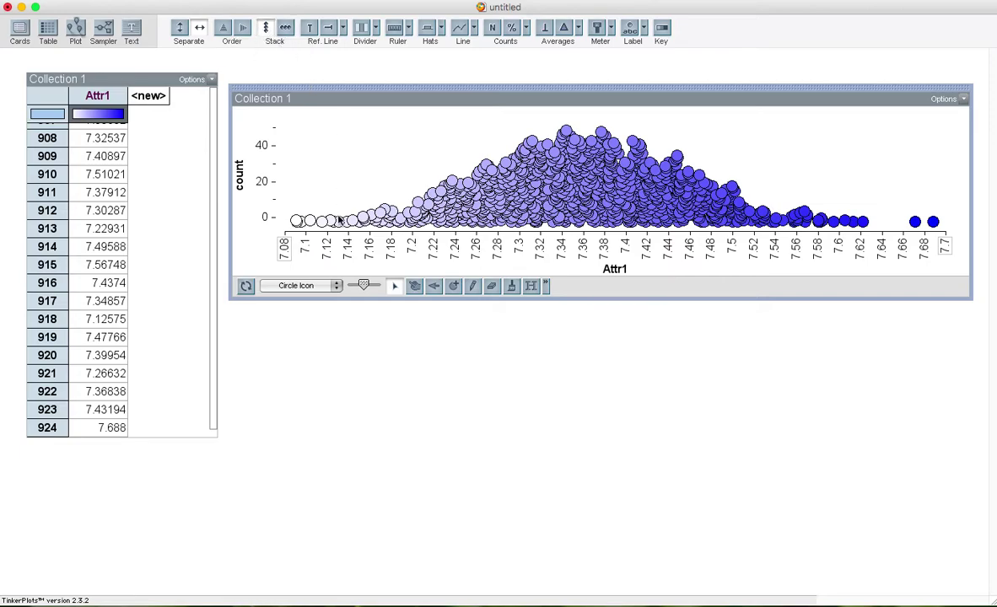
pyautogui.click(335, 287)
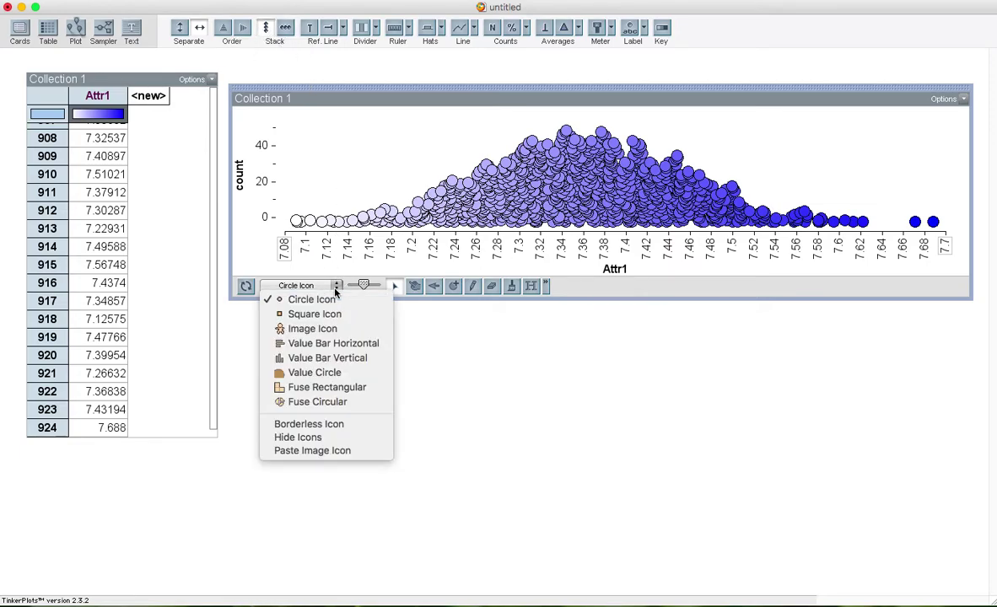
pyautogui.click(335, 391)
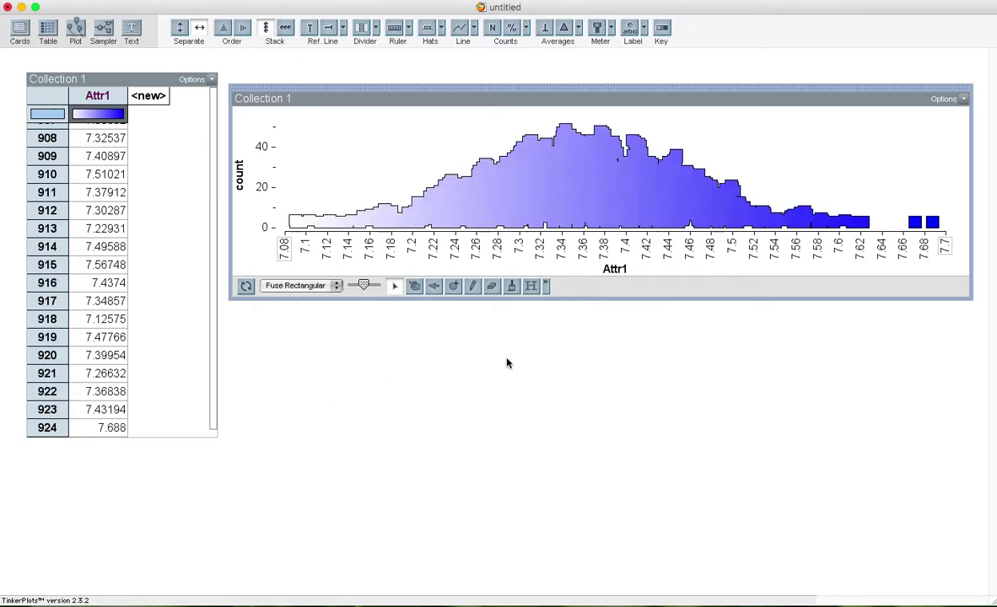
pyautogui.moveTo(624, 299); pyautogui.dragTo(620, 440)
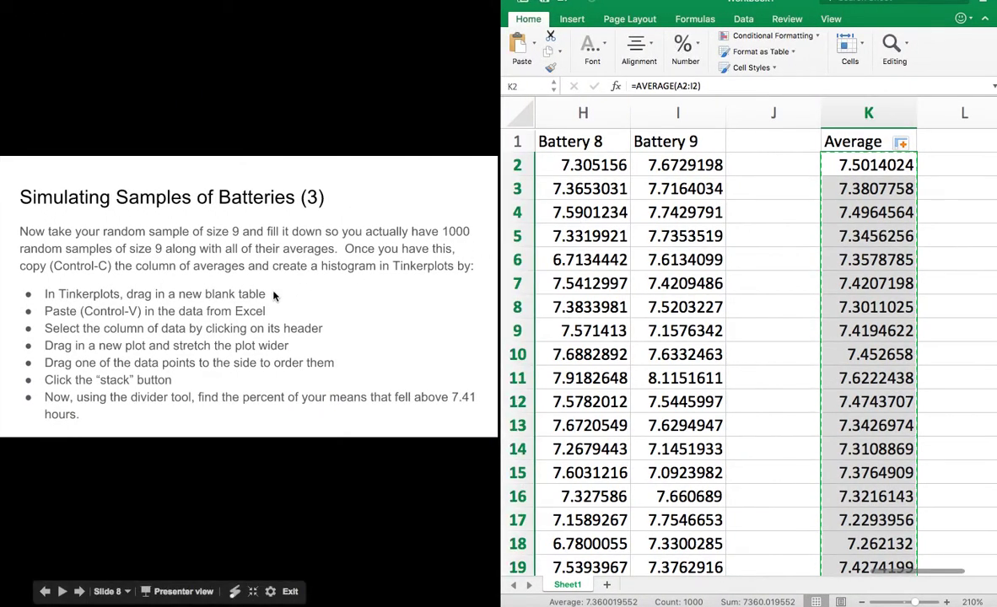
# - Go back two slides to slide 6, then switch to the TinkerPlots workspace
pyautogui.press('Left')
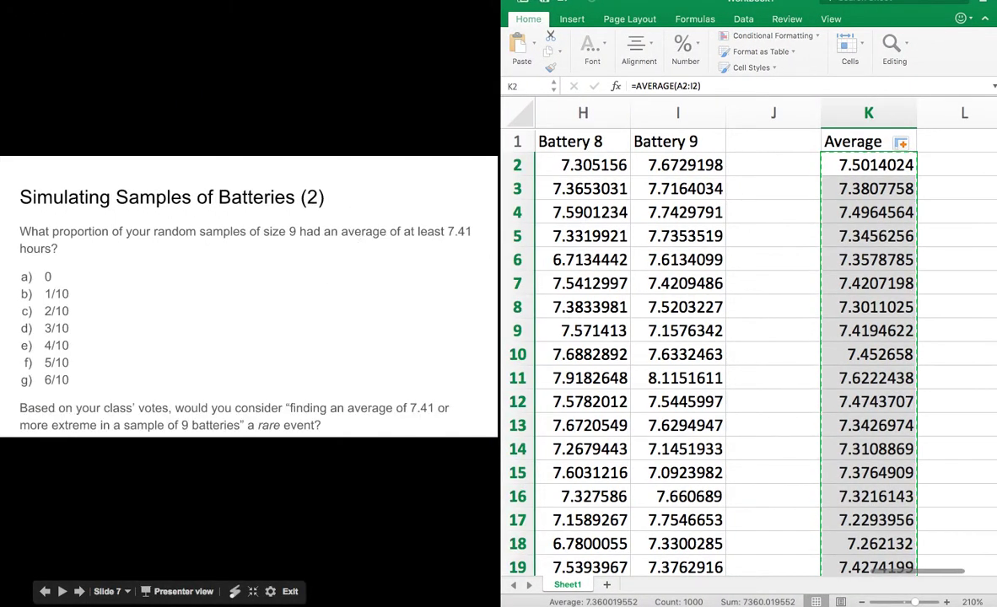
pyautogui.press('Left')
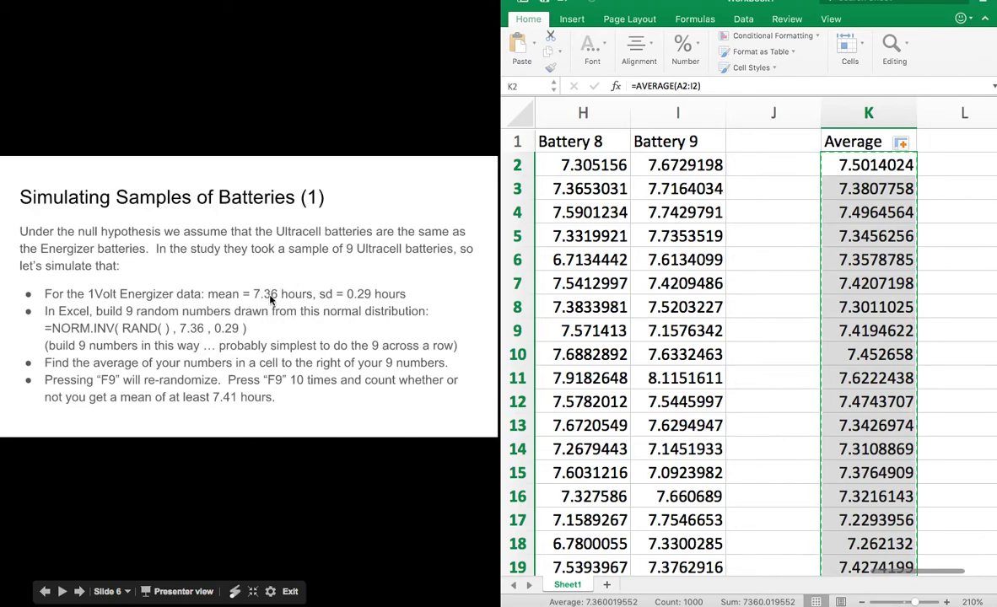
pyautogui.hotkey('ctrl', 'Left')
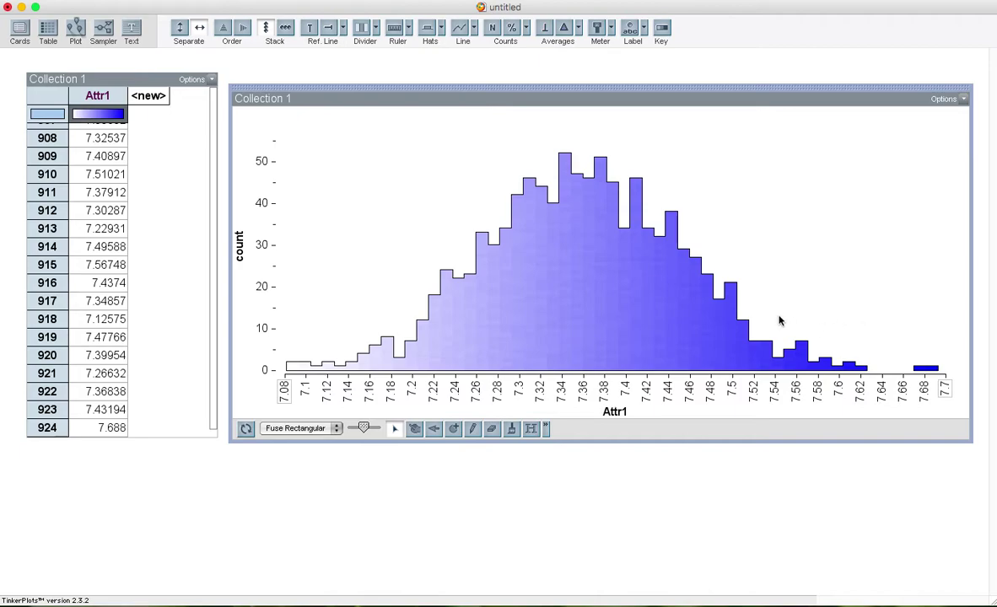
# - Add a divider with Counts % shown, spanning from 7.08 to about 7.41
pyautogui.click(362, 32)
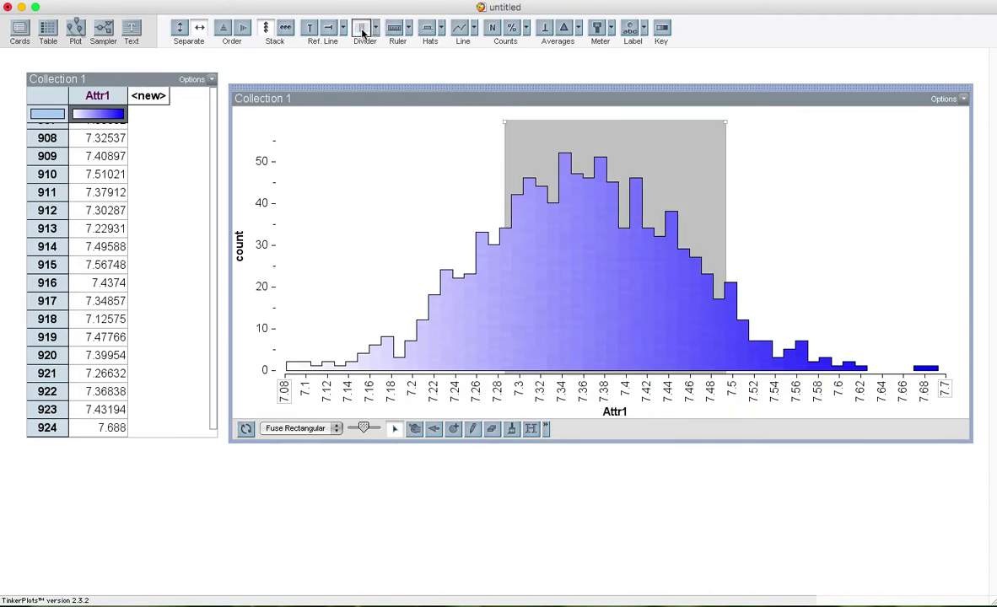
pyautogui.click(511, 30)
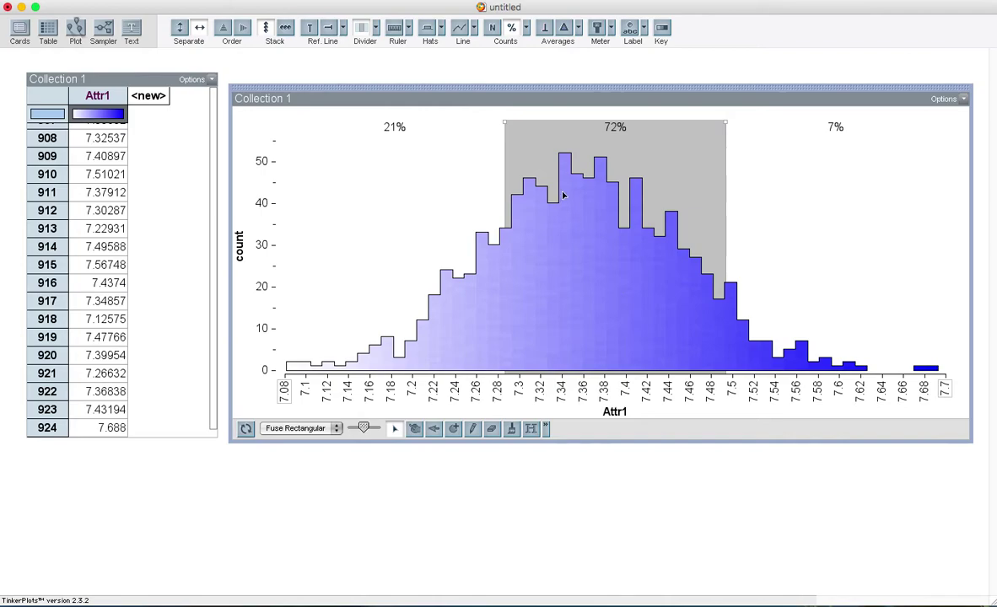
pyautogui.moveTo(502, 124); pyautogui.dragTo(258, 119)
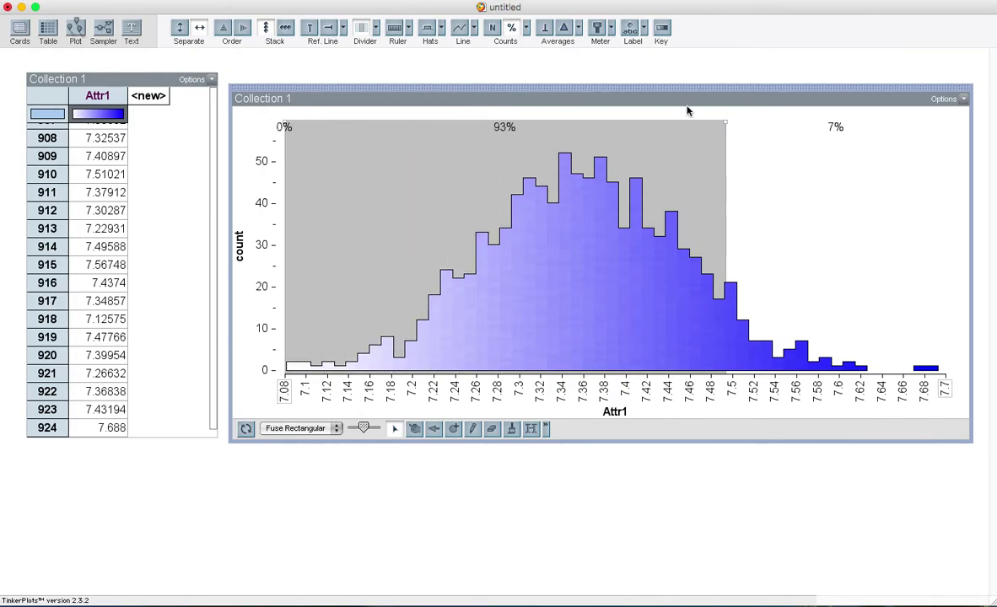
pyautogui.moveTo(722, 122); pyautogui.dragTo(638, 116)
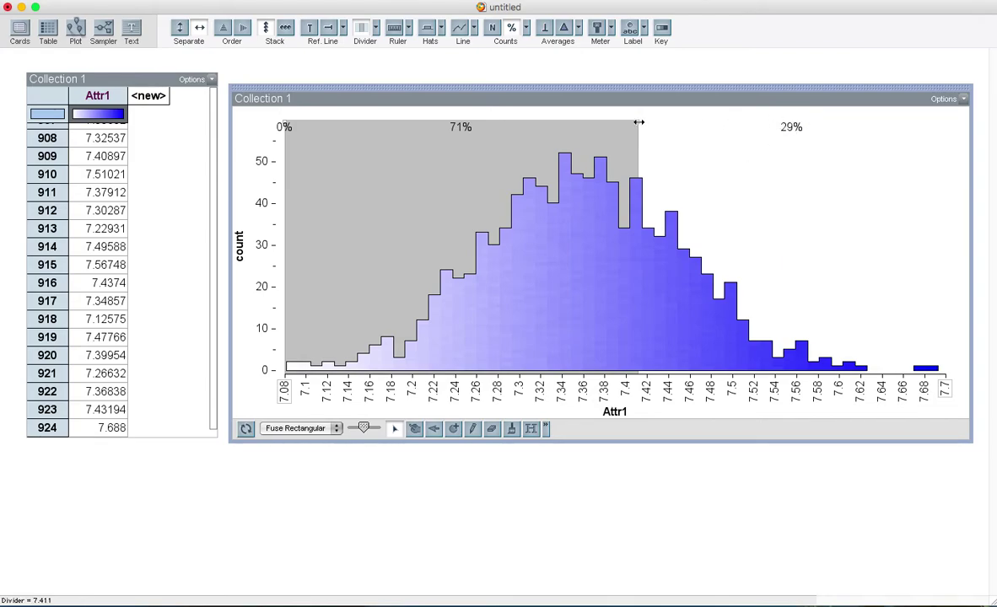
pyautogui.moveTo(636, 122); pyautogui.dragTo(635, 121)
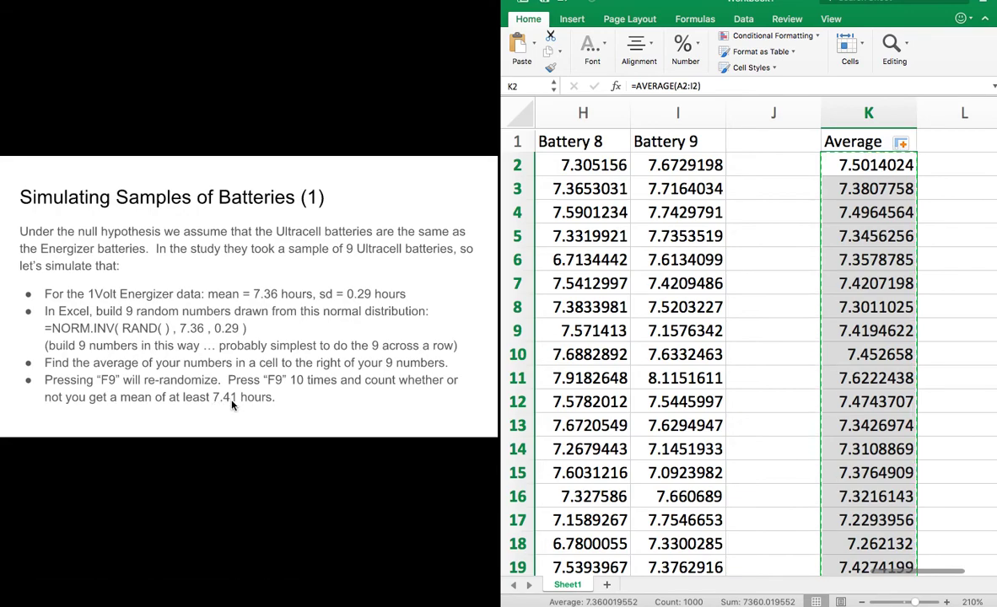
# - Advance the slides to slide 11, then return to the TinkerPlots histogram showing 69% and 31%
pyautogui.click(312, 411)
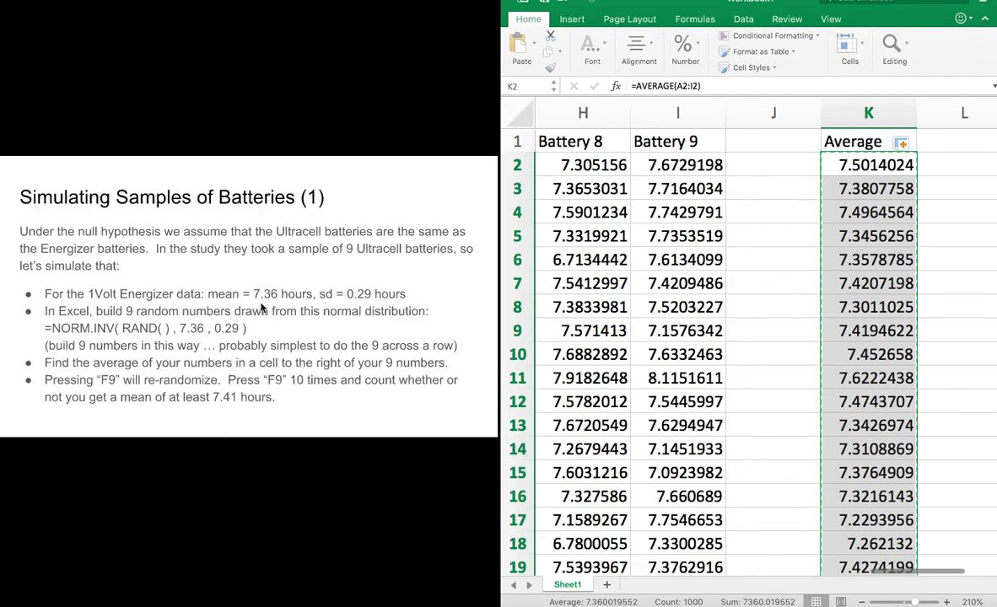
pyautogui.click(313, 388)
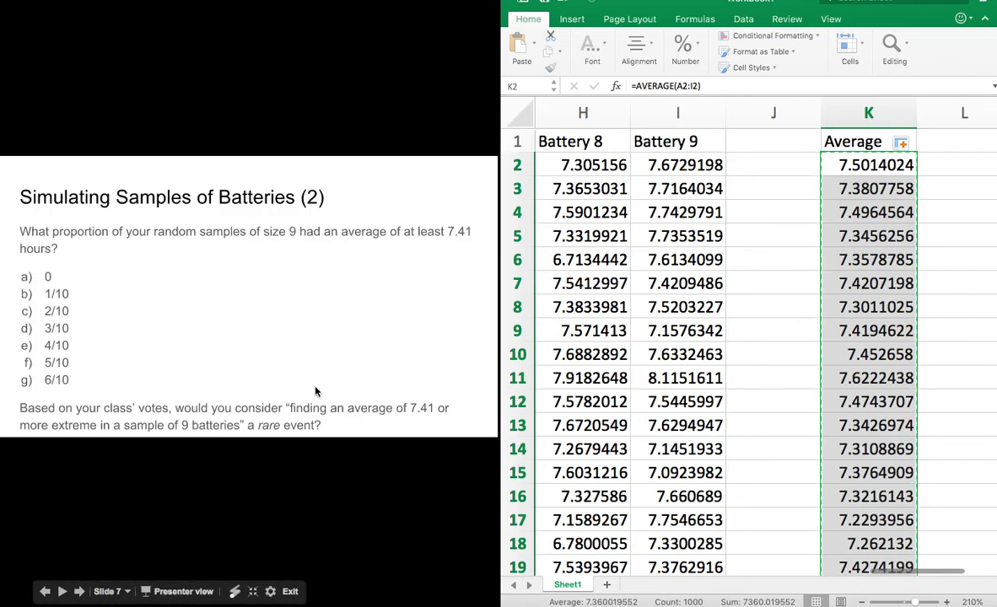
pyautogui.press('Right')
pyautogui.press('Right')
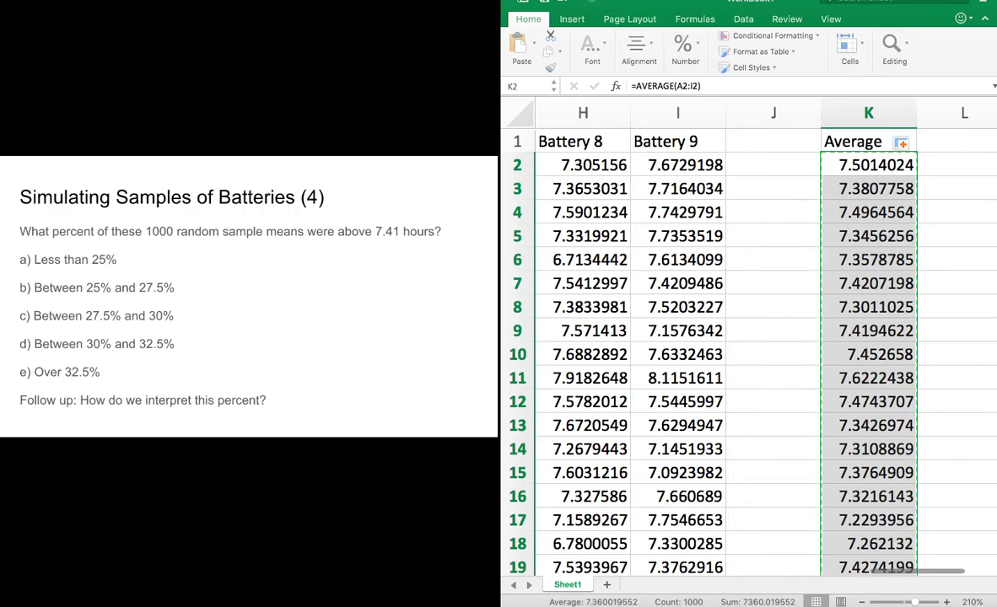
pyautogui.press('Right')
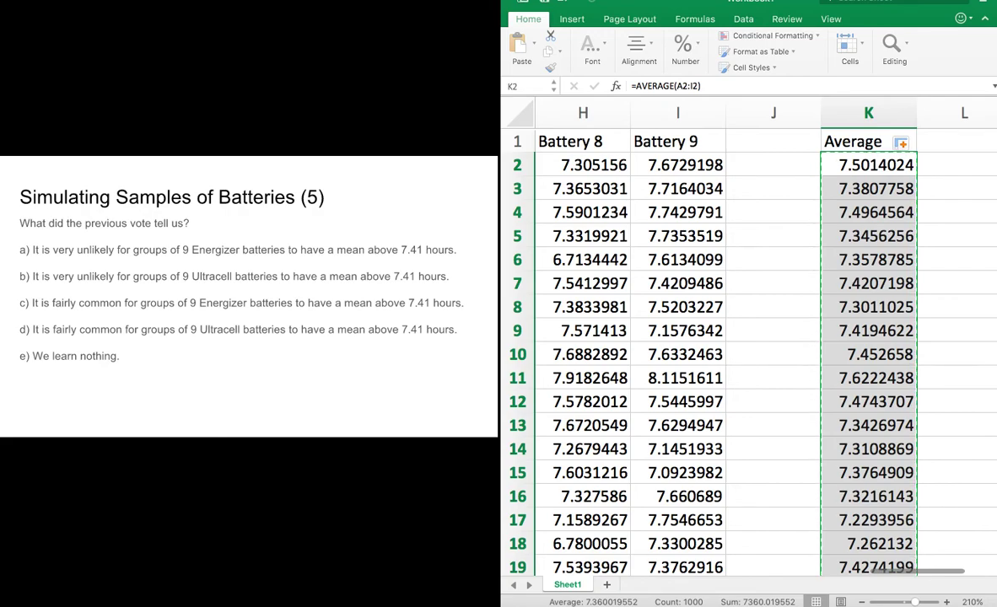
pyautogui.press('Right')
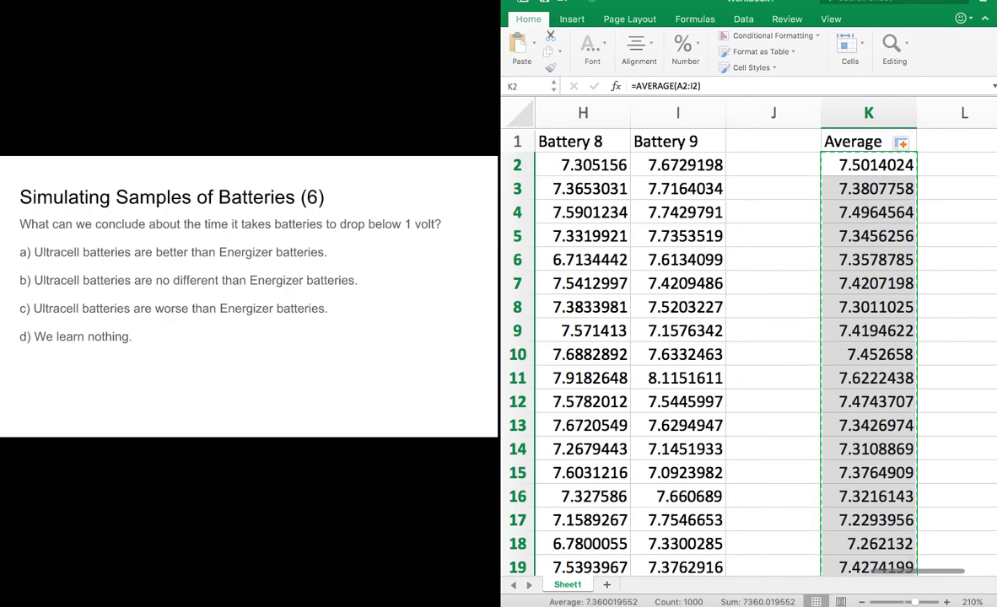
pyautogui.hotkey('ctrl', 'Left')
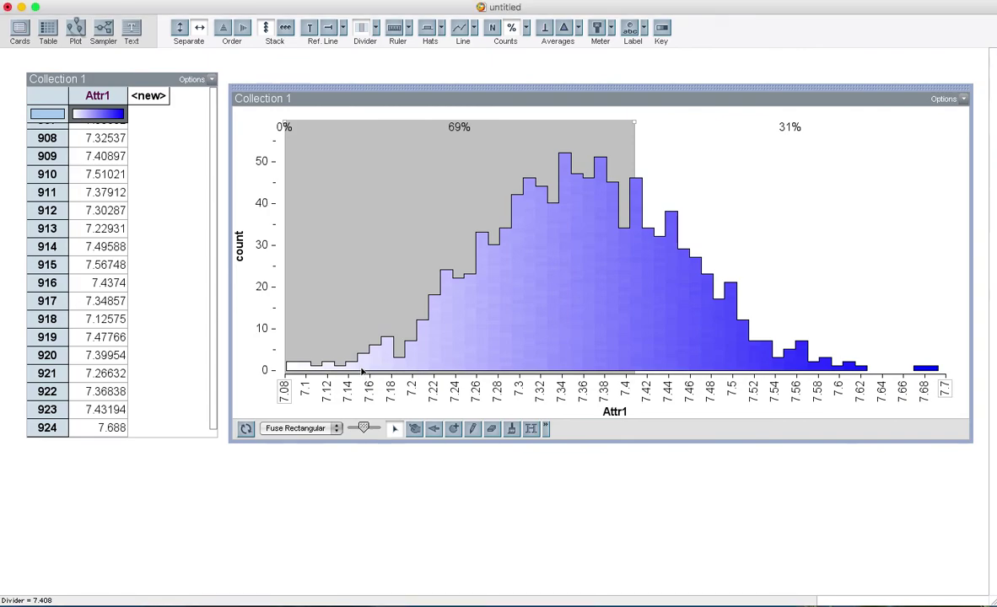